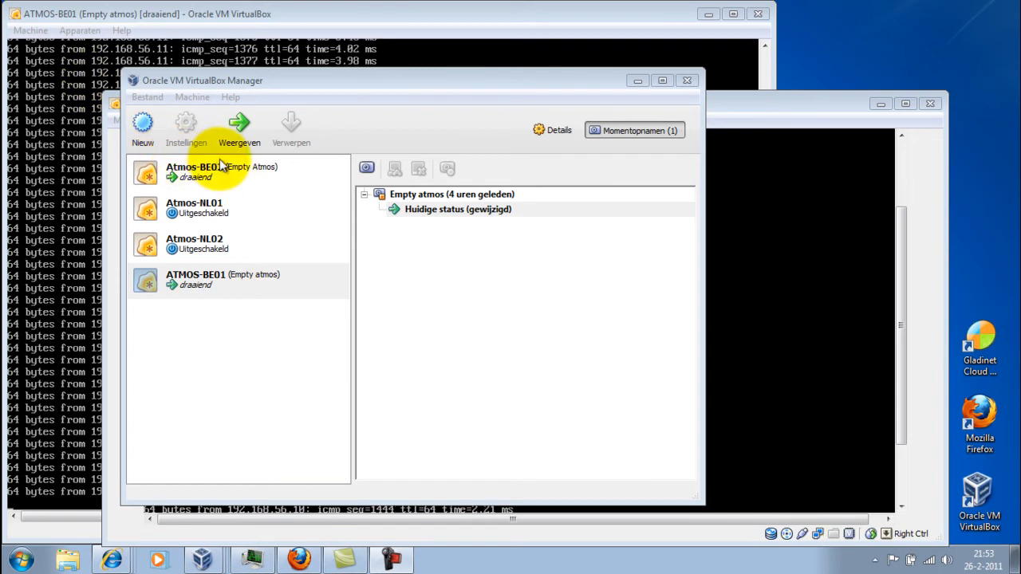
Step: Minimize VirtualBox Manager, stop the ping on ATMOS-BE01 and minimize its console
left_click(638, 81)
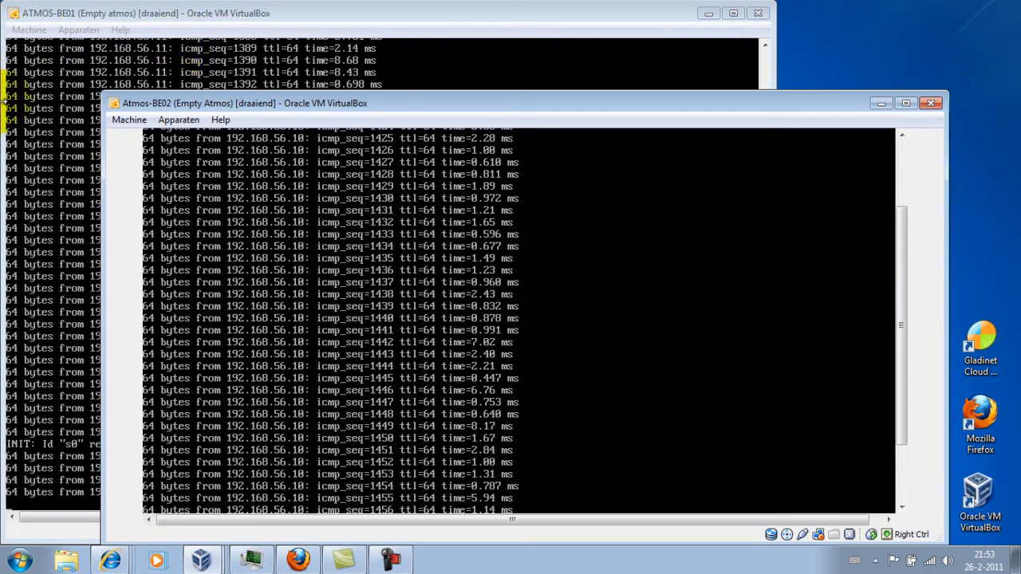
left_click(11, 131)
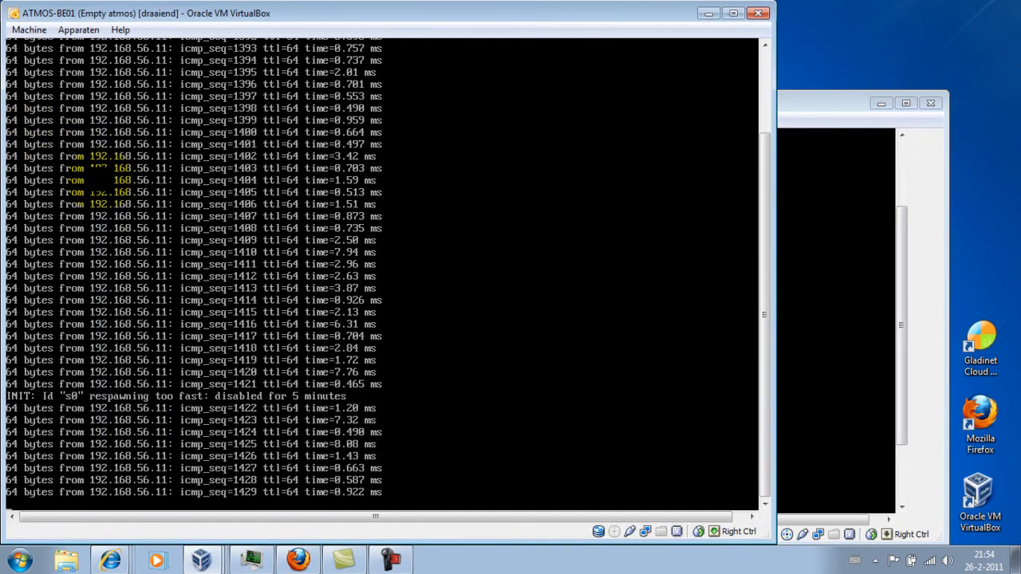
key("ctrl+c")
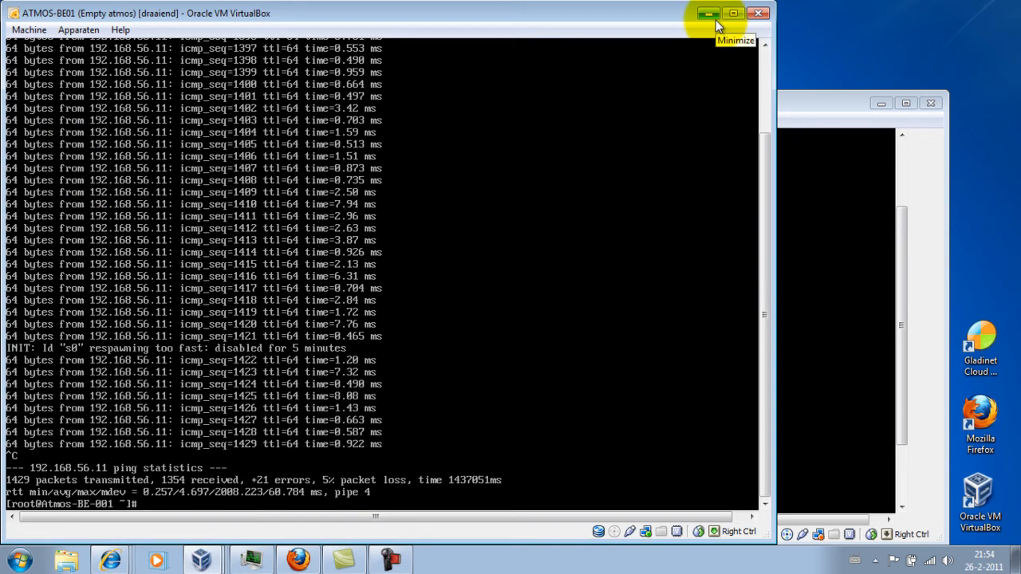
left_click(716, 20)
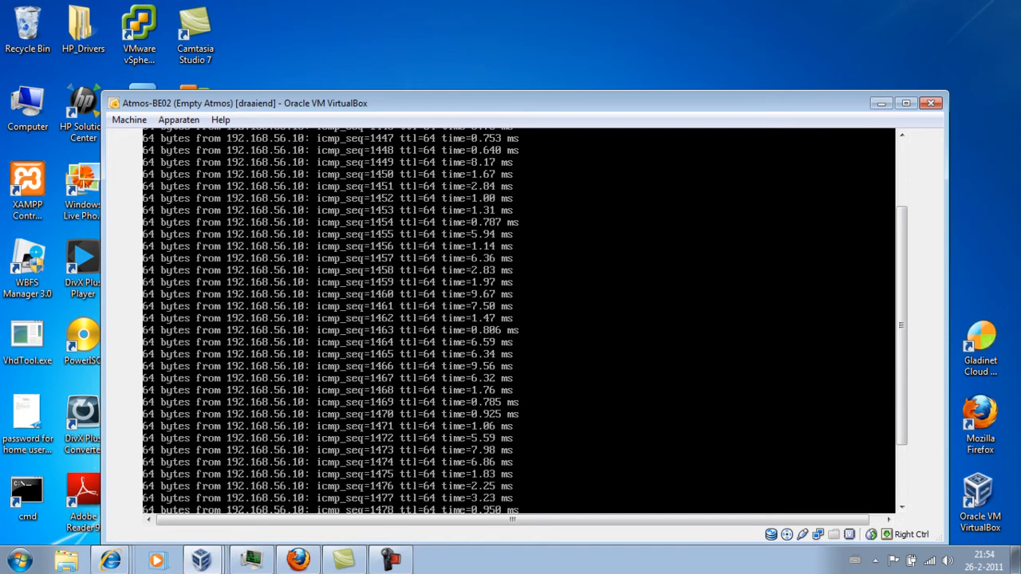
Step: Stop the ping on Atmos-BE02, minimize its console, and close Task Manager
key("ctrl+c")
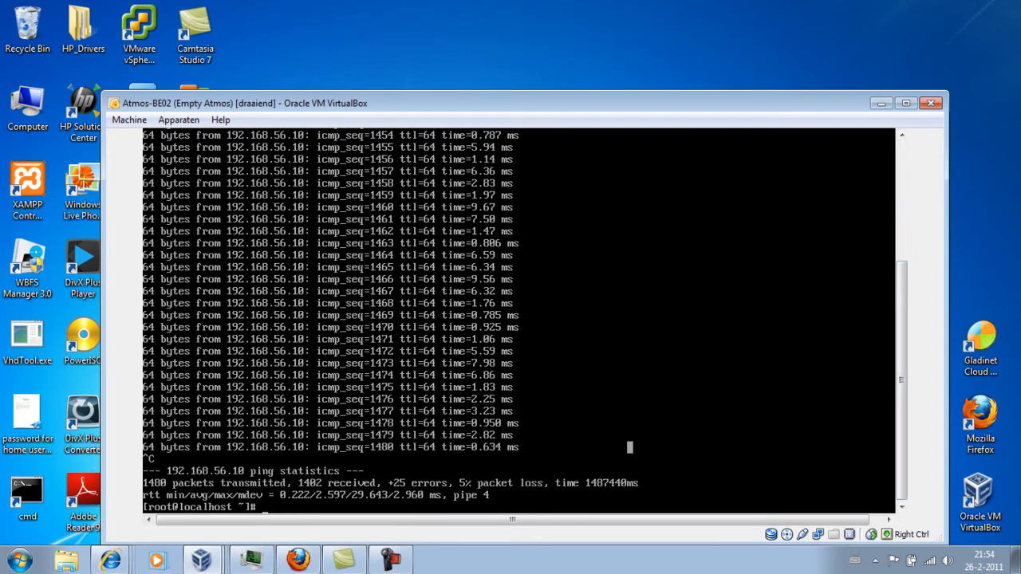
left_click(881, 102)
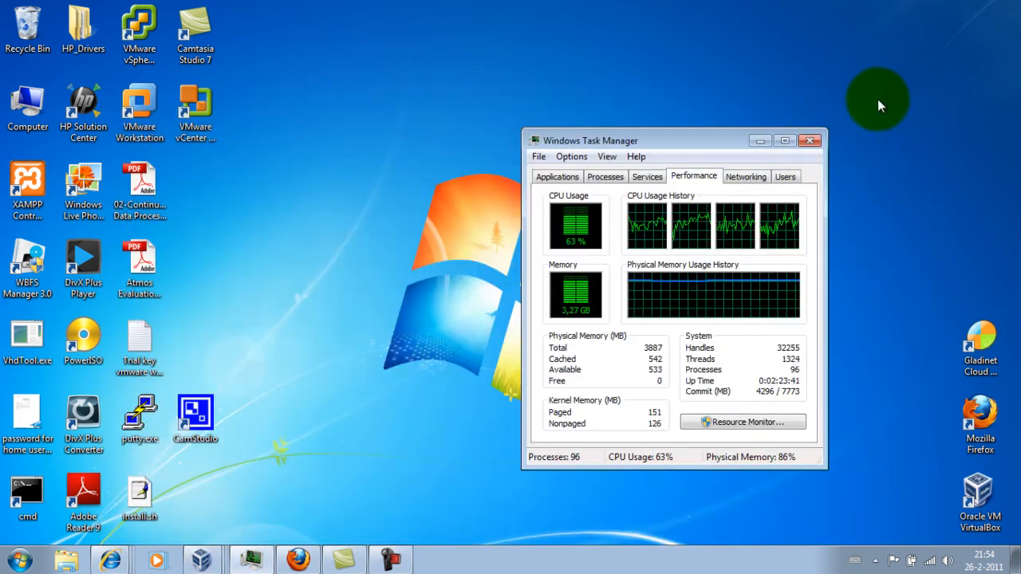
left_click(810, 140)
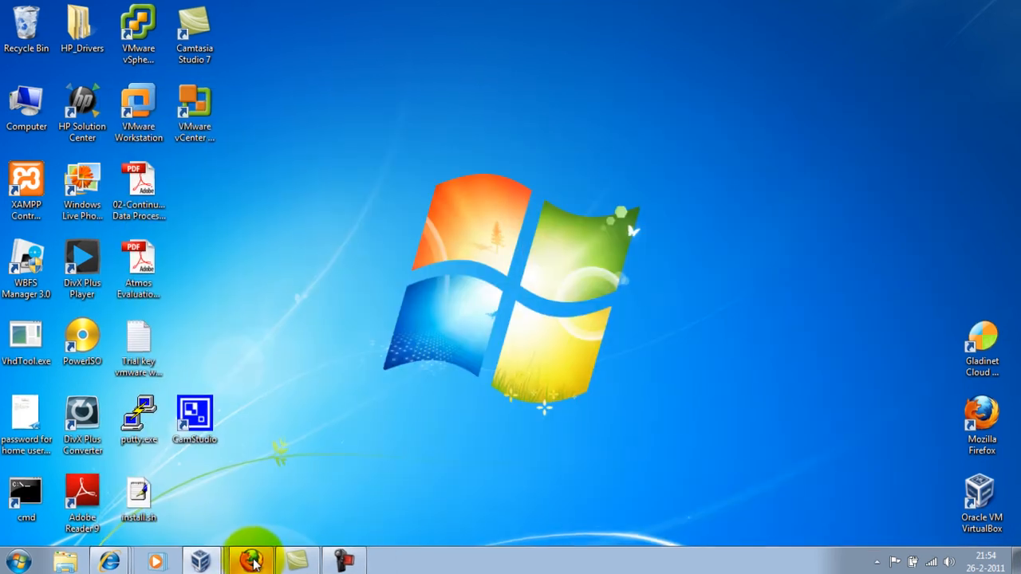
left_click(254, 563)
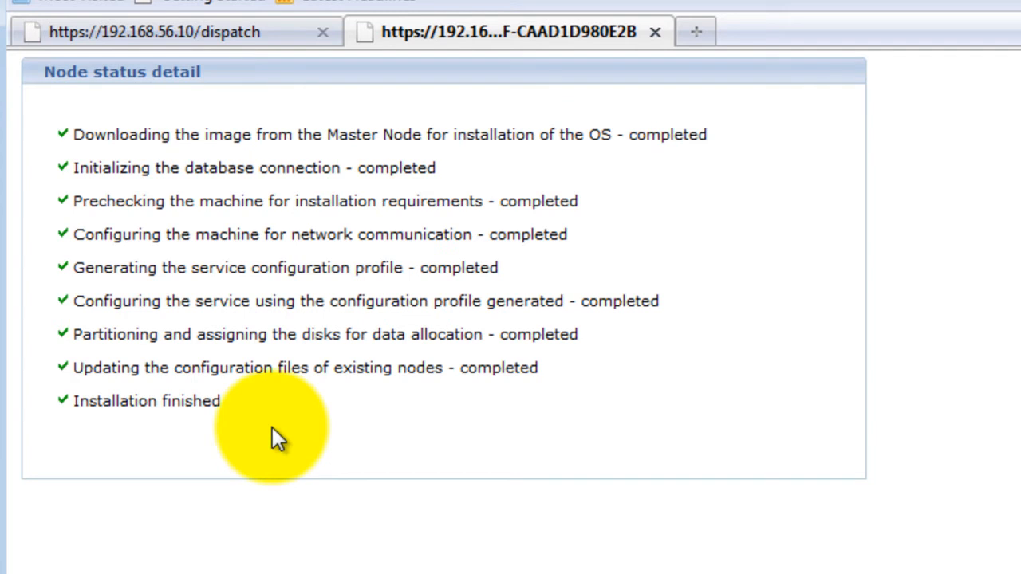
Step: Confirm the node shows Installation finished, then view the RMG_BE Summary dashboard
left_click_drag(73, 401, 240, 404)
left_click(241, 403)
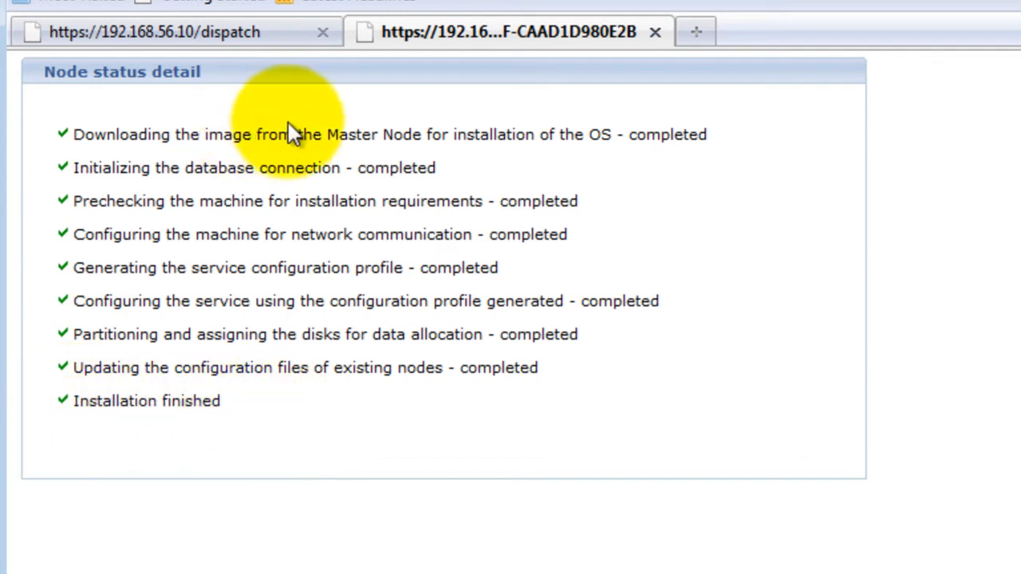
left_click(263, 36)
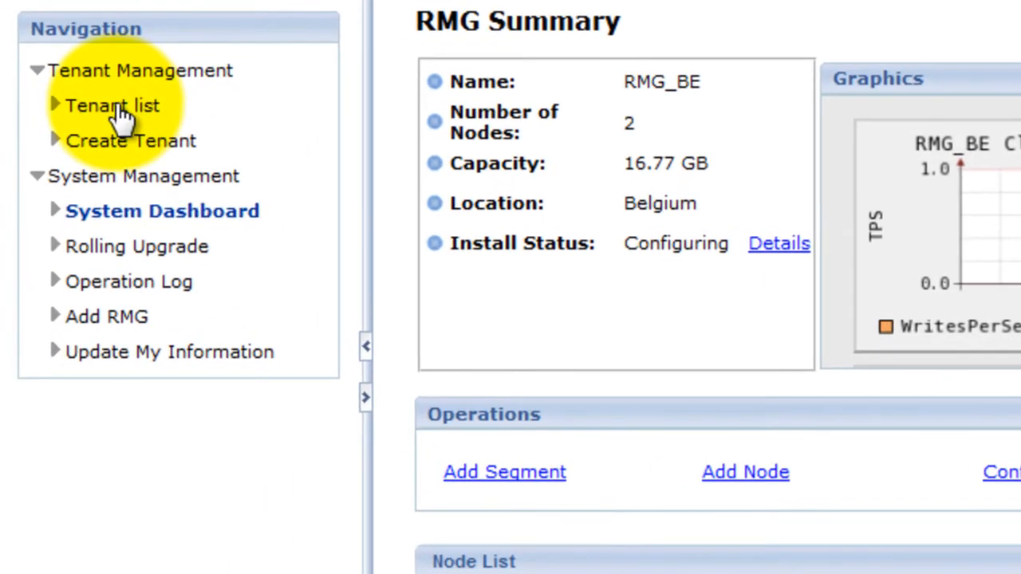
Step: Go to the Tenant list and open the Create Tenant form
left_click(120, 114)
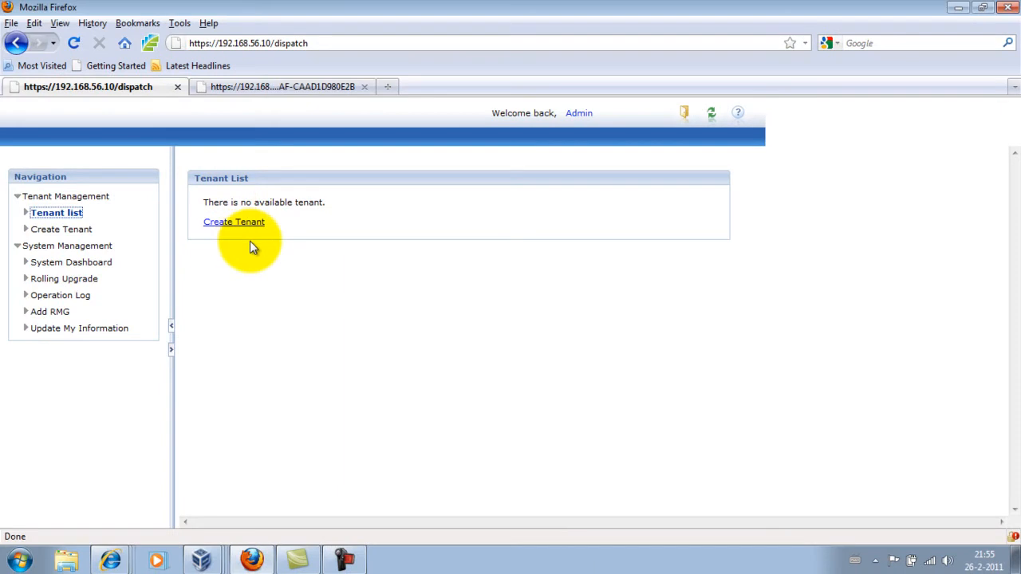
left_click(252, 227)
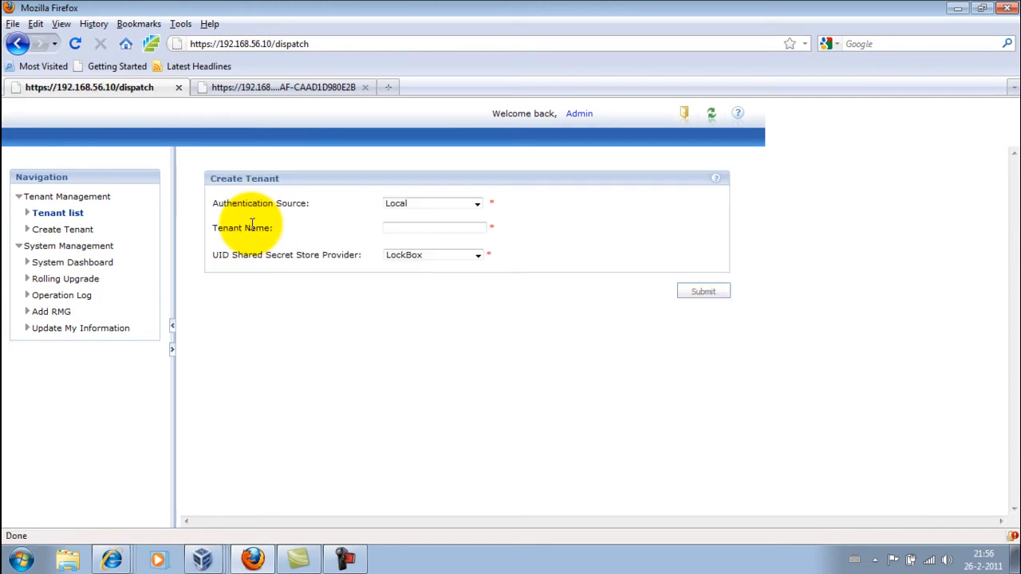
Step: Submit a new tenant named 'Library' with Local as the authentication source
left_click(477, 206)
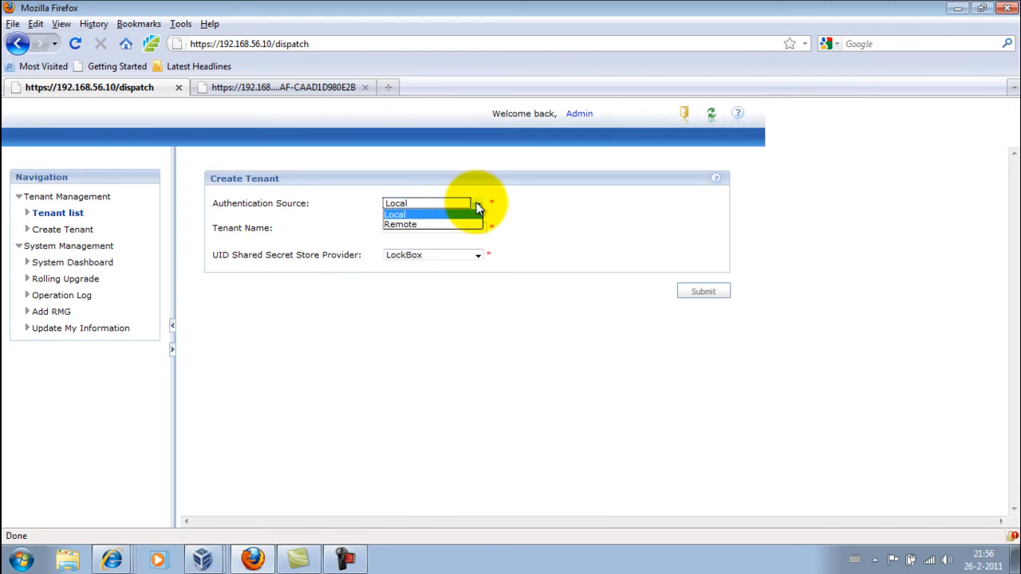
left_click(477, 206)
left_click(450, 230)
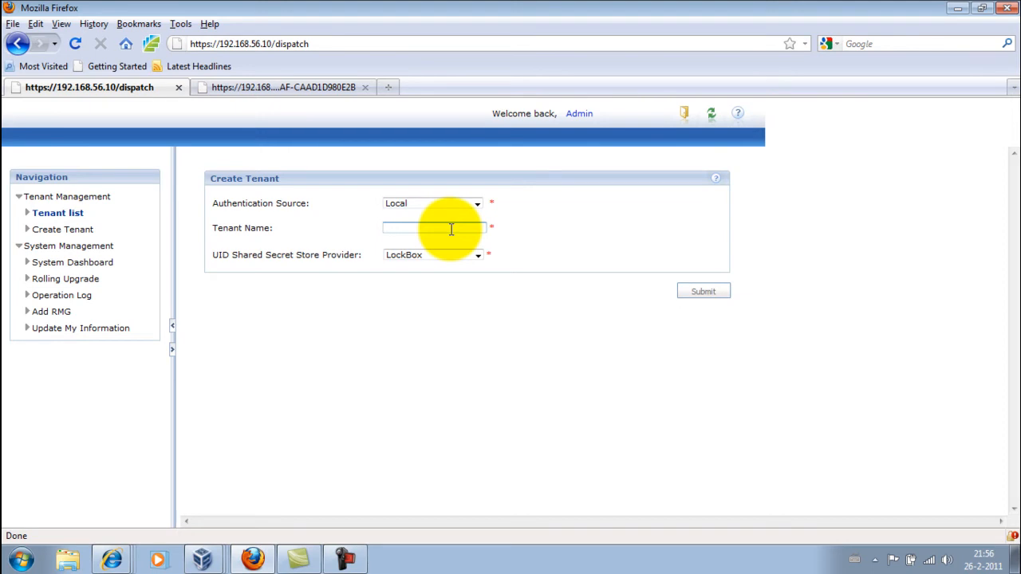
type("MyLib")
double_click(452, 230)
type("Library")
left_click(703, 292)
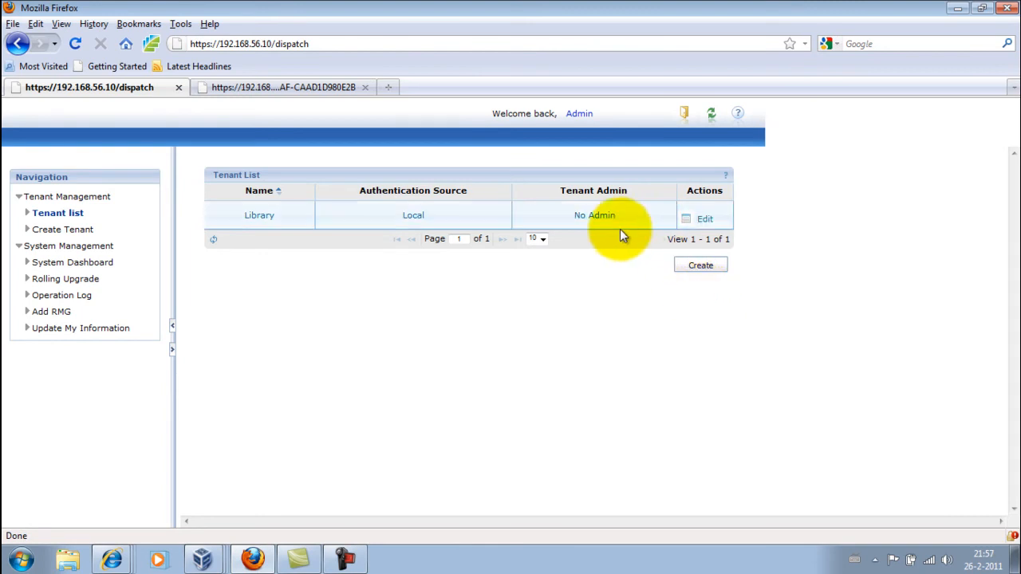
Step: Open the Library tenant's details and begin adding a tenant admin
left_click(706, 224)
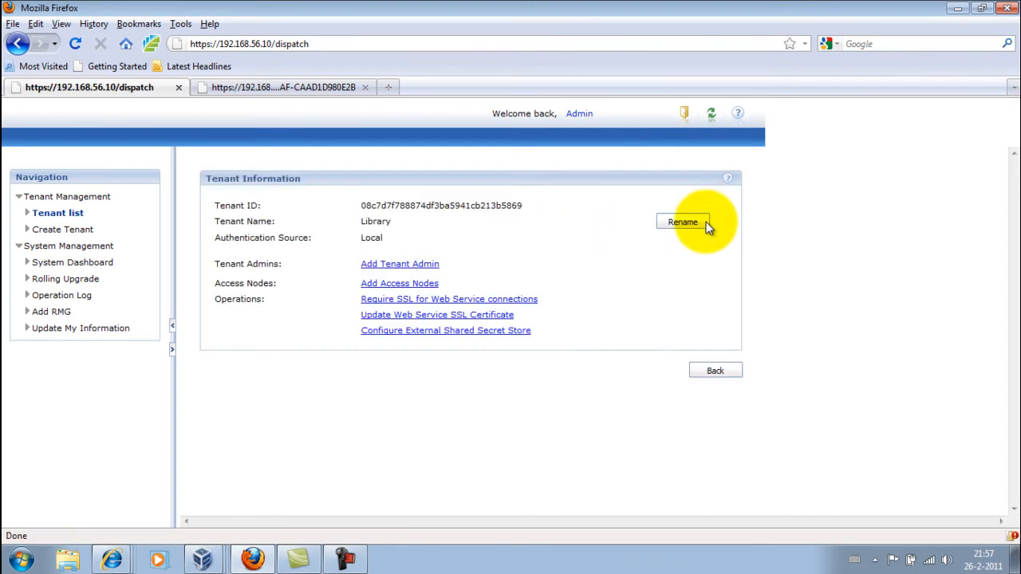
left_click(408, 269)
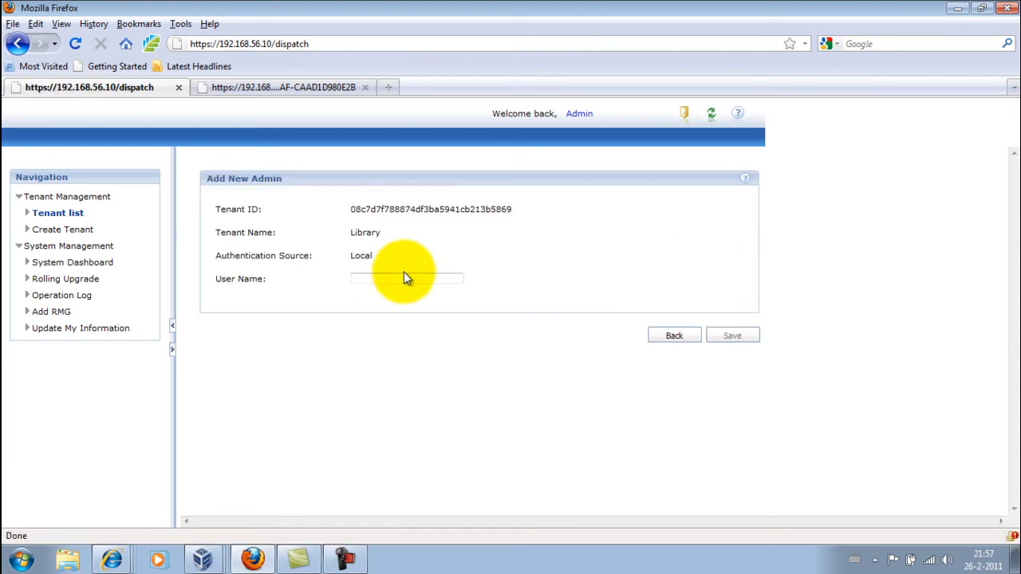
left_click(387, 278)
type("adminLibrary")
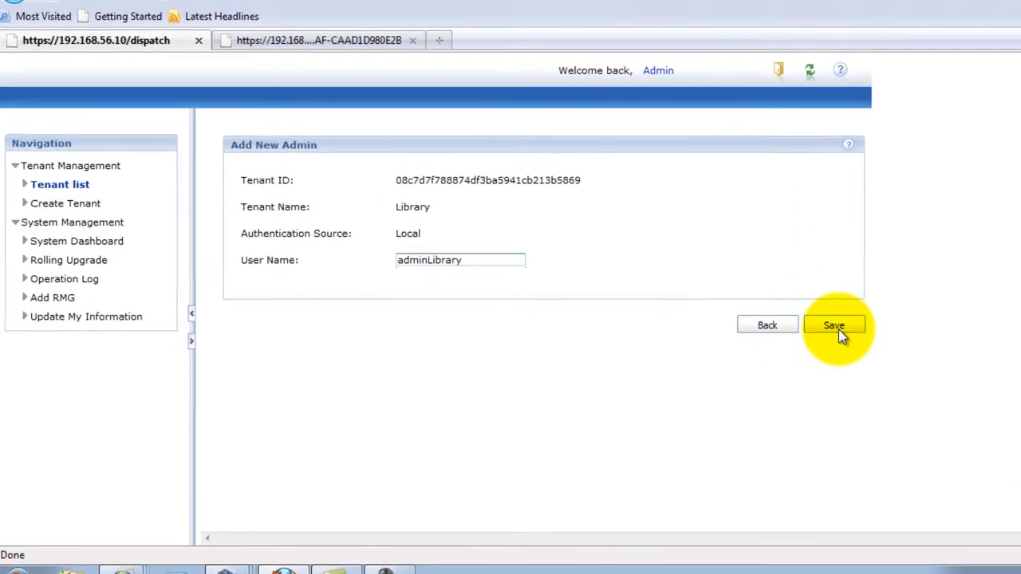
Step: Set the tenant admin user name to 'tenantadmin' and save
left_click_drag(517, 257, 264, 259)
type("tenn")
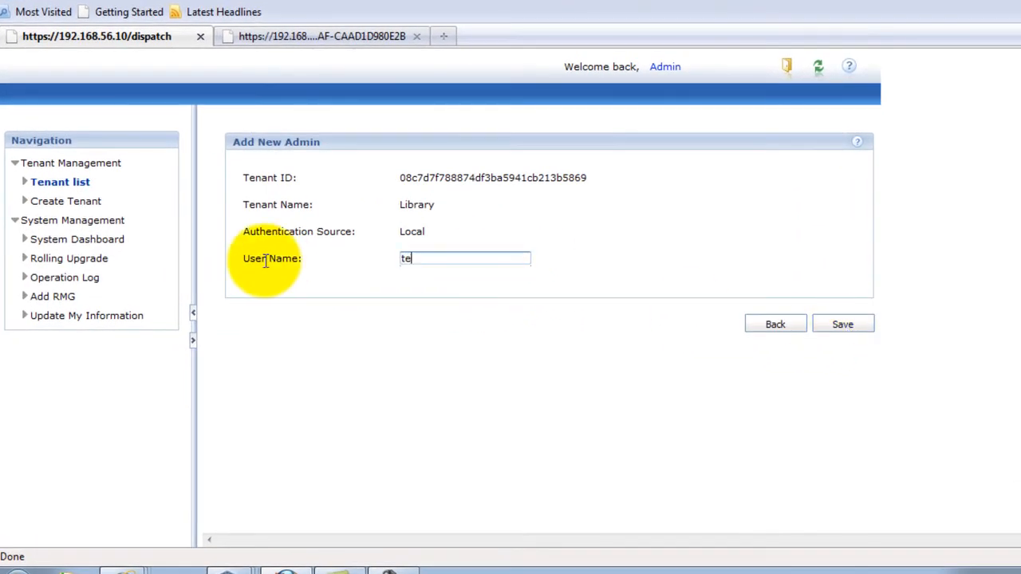
key("BackSpace")
type("and")
key("BackSpace")
type("tAdmin")
key("BackSpace")
key("BackSpace")
key("BackSpace")
key("BackSpace")
key("BackSpace")
type("admin")
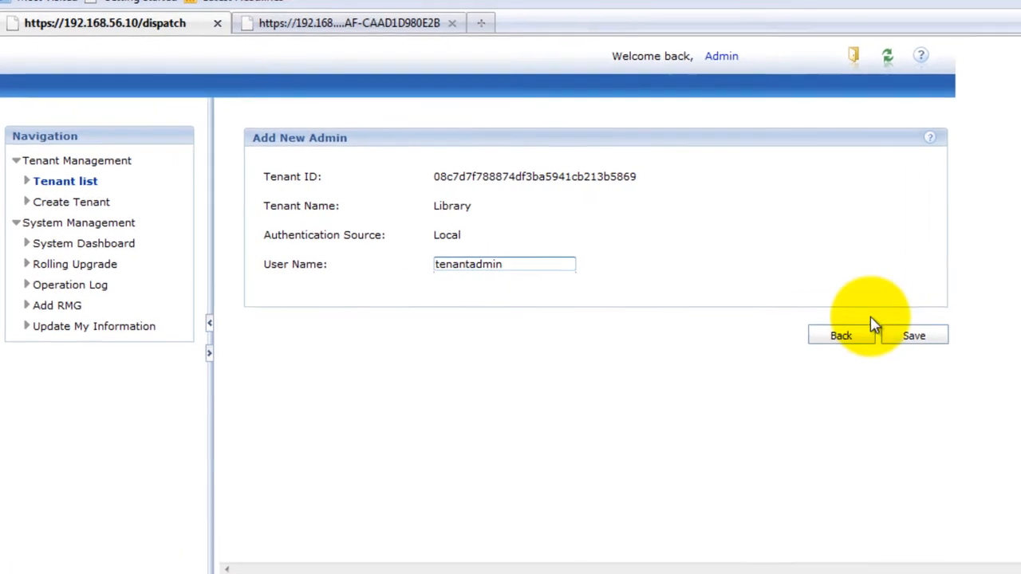
left_click(835, 325)
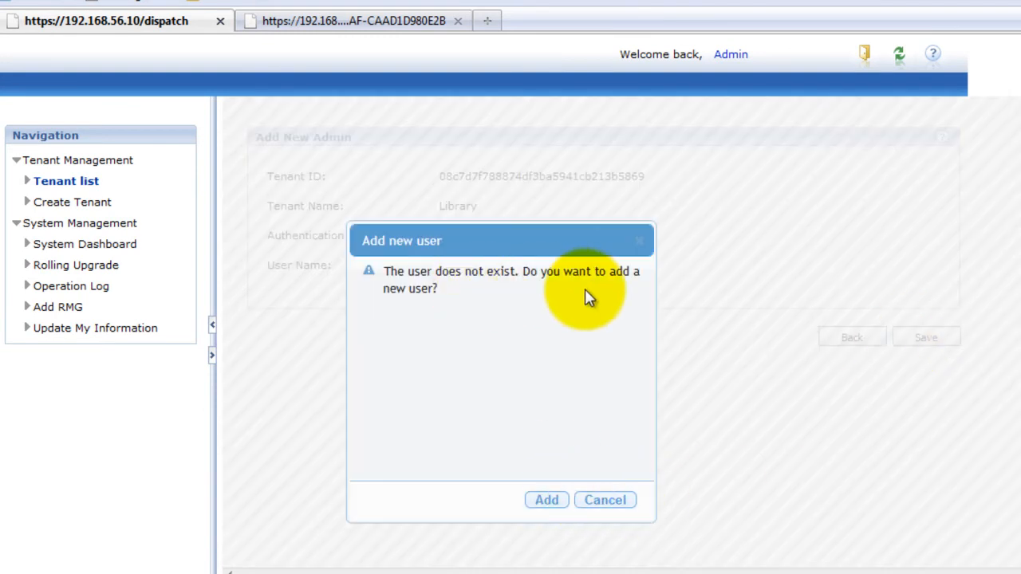
Step: Create tenantadmin as a new user, entering and confirming its password, and save
left_click(545, 500)
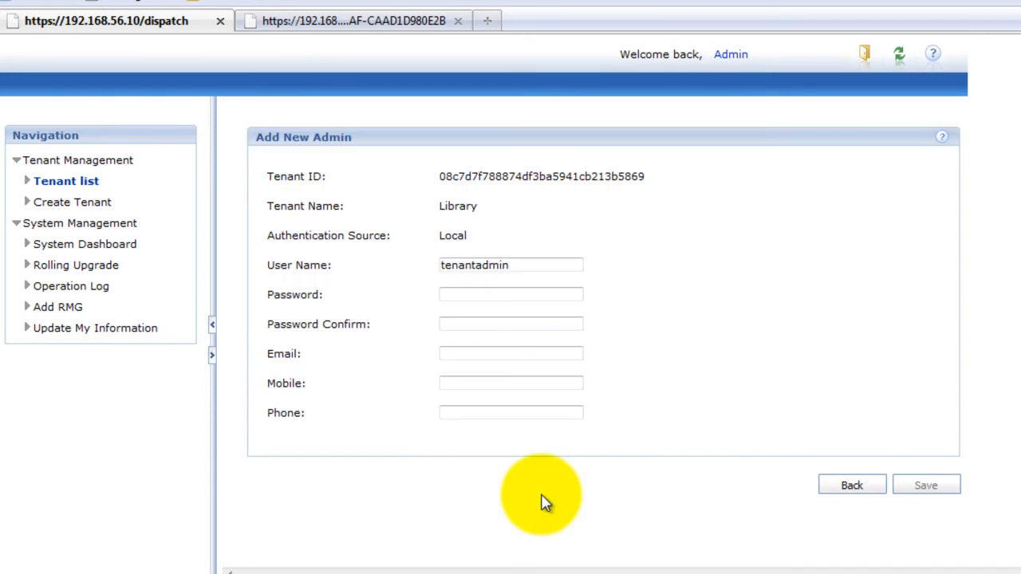
left_click(476, 294)
type("*********")
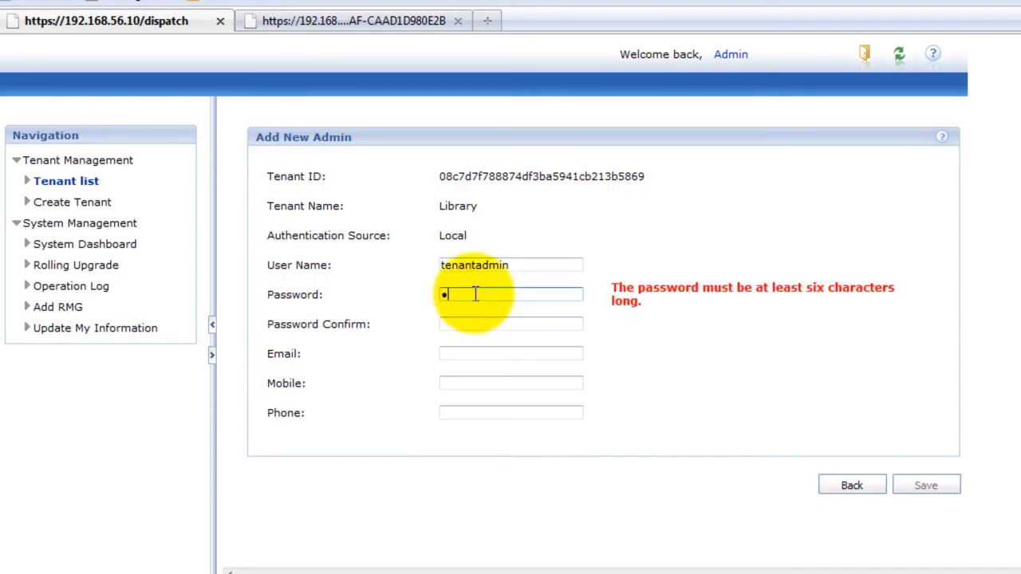
key("Left")
key("Left")
key("Left")
key("Left")
key("Left")
key("Left")
key("Left")
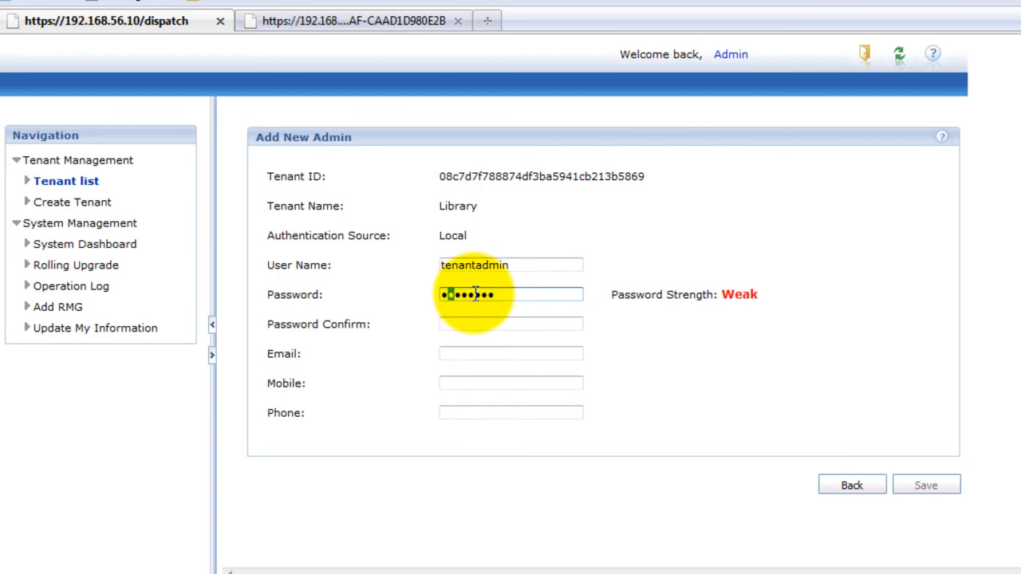
key("Tab")
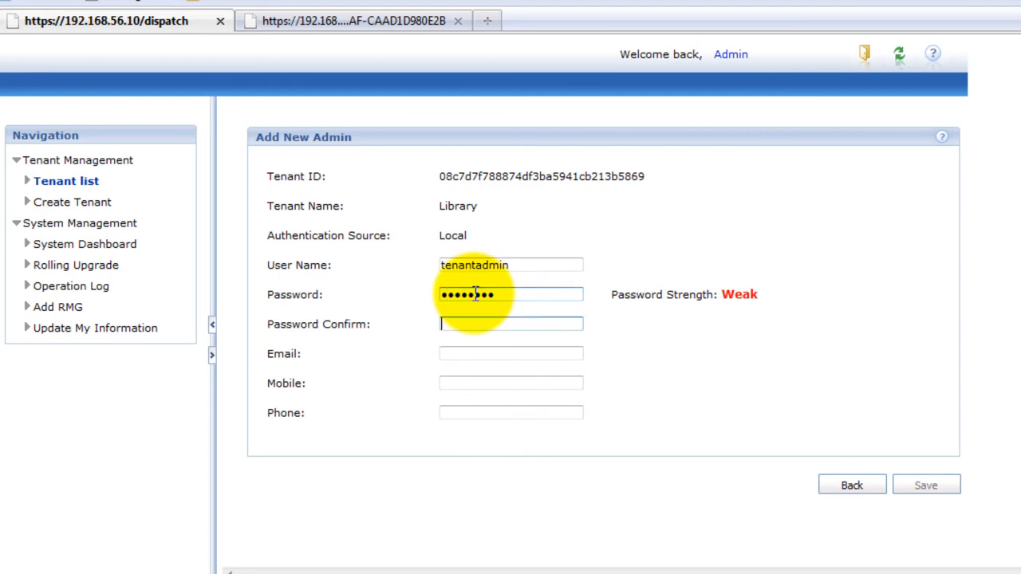
type("*********")
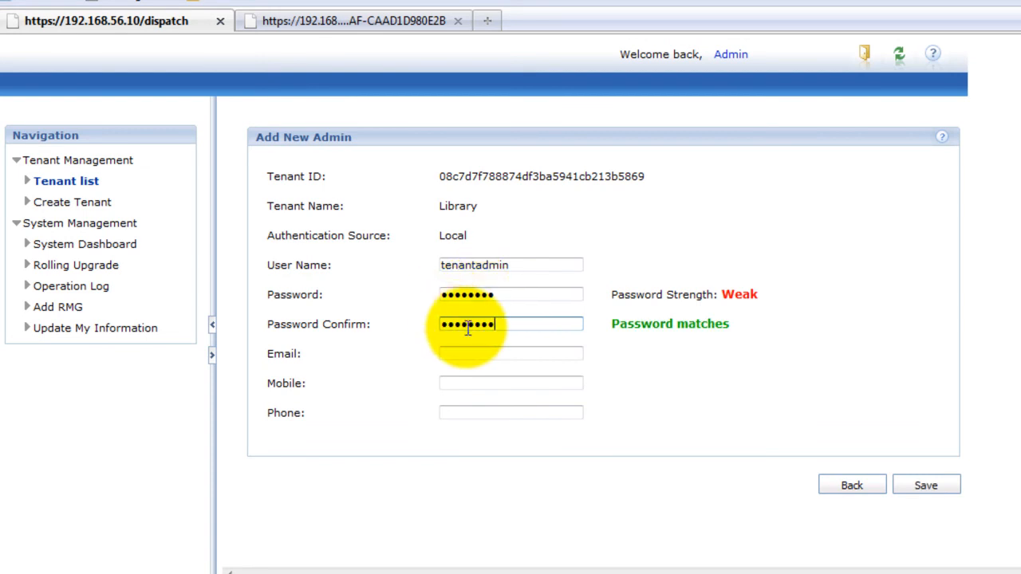
left_click(926, 486)
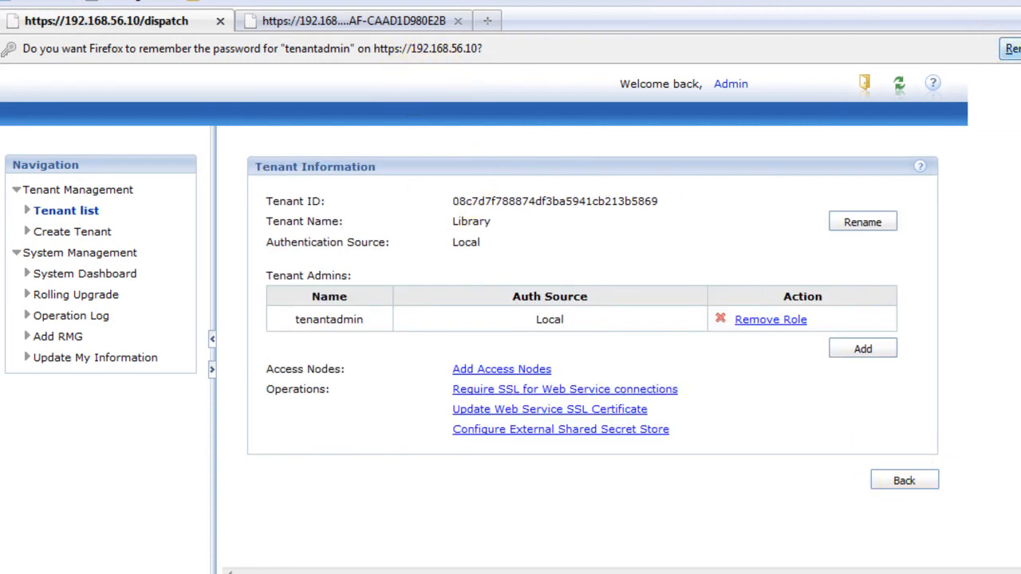
Step: Dismiss Firefox's remember-password bar and go to the Add Access Nodes page
left_click(1011, 49)
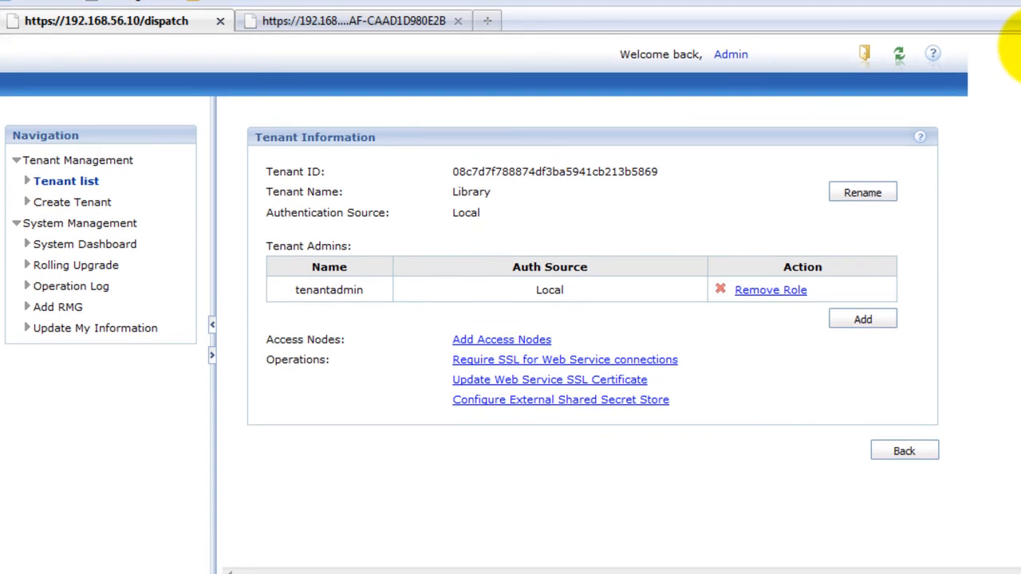
left_click(517, 343)
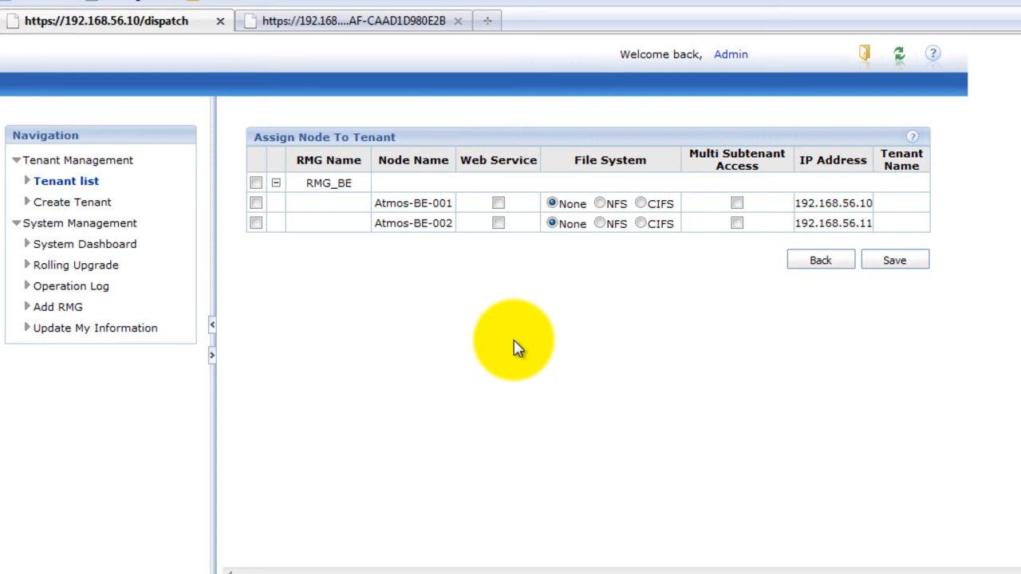
Step: Assign both RMG_BE nodes with web service: NFS on Atmos-BE-001, CIFS on Atmos-BE-002
left_click(255, 183)
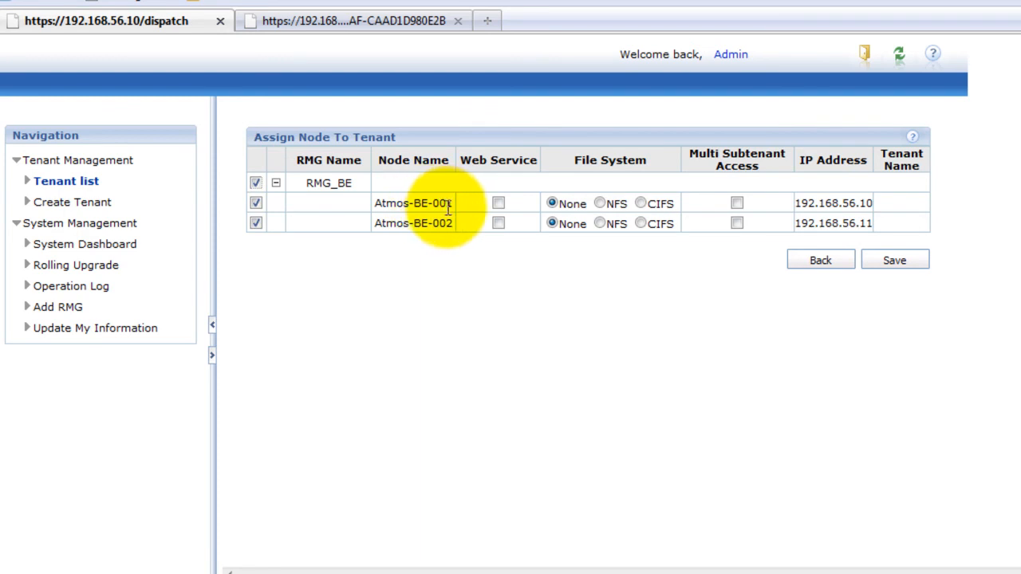
left_click(498, 203)
left_click(498, 224)
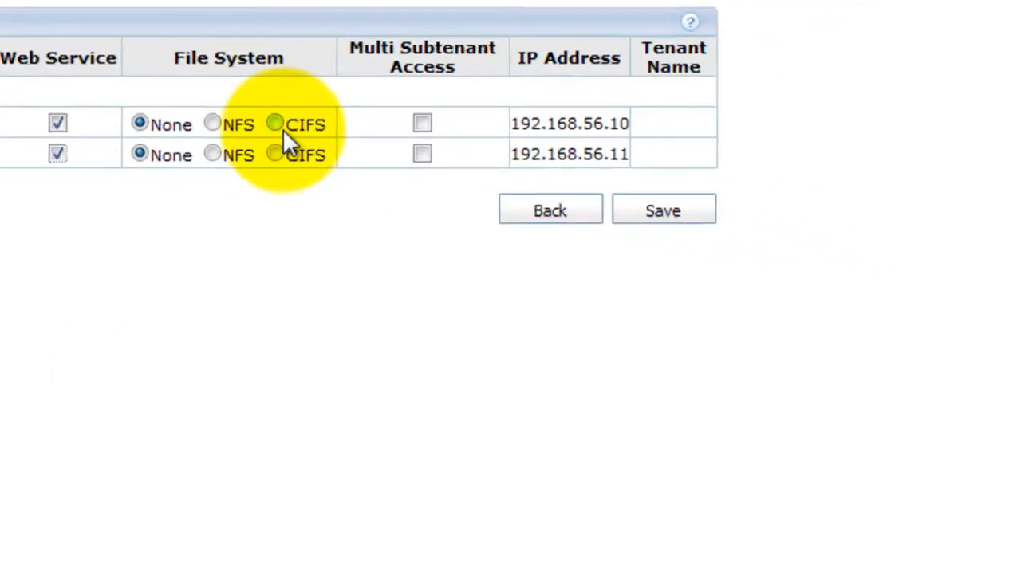
left_click(275, 125)
left_click(212, 154)
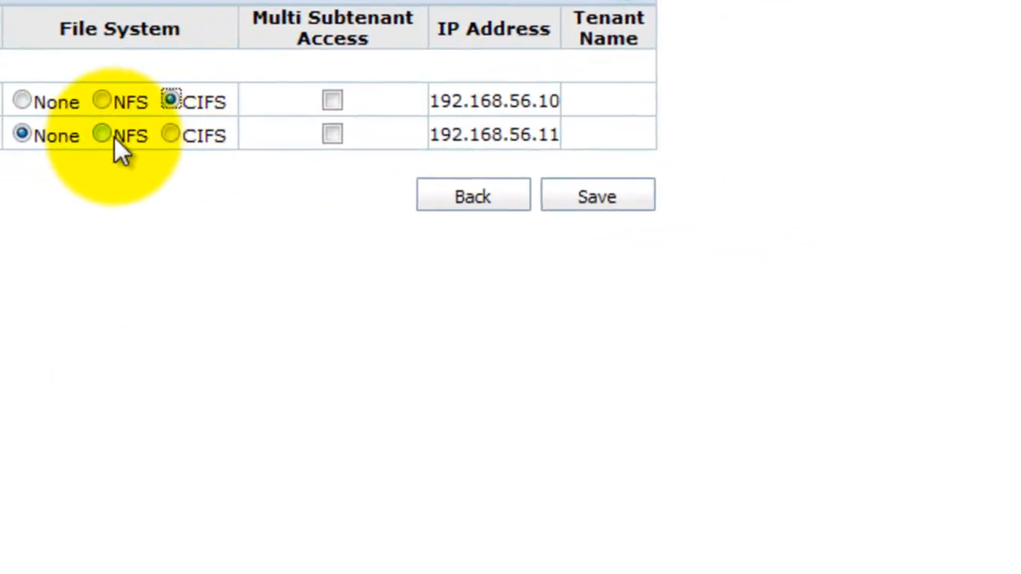
left_click(101, 101)
left_click(171, 134)
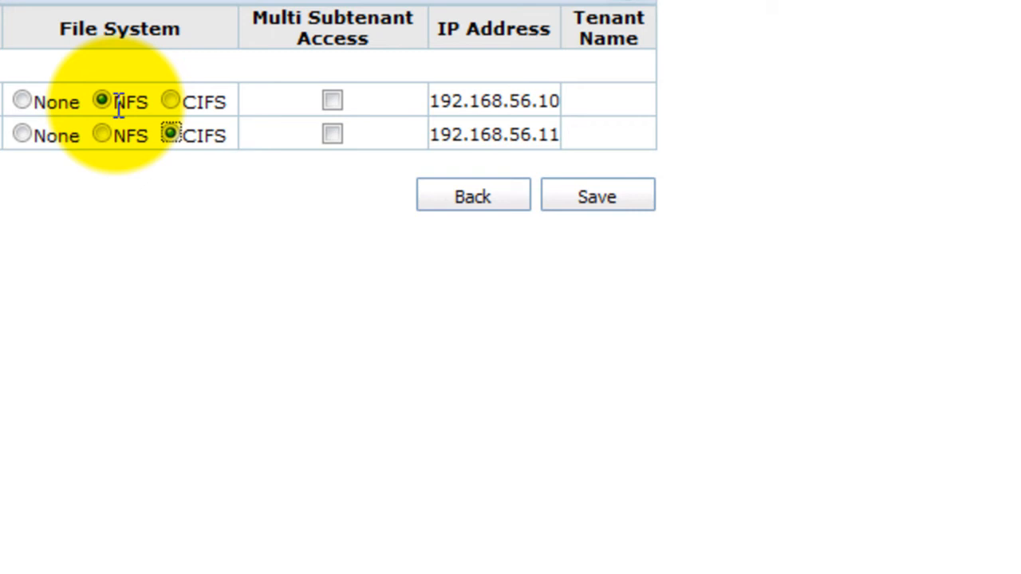
left_click(604, 199)
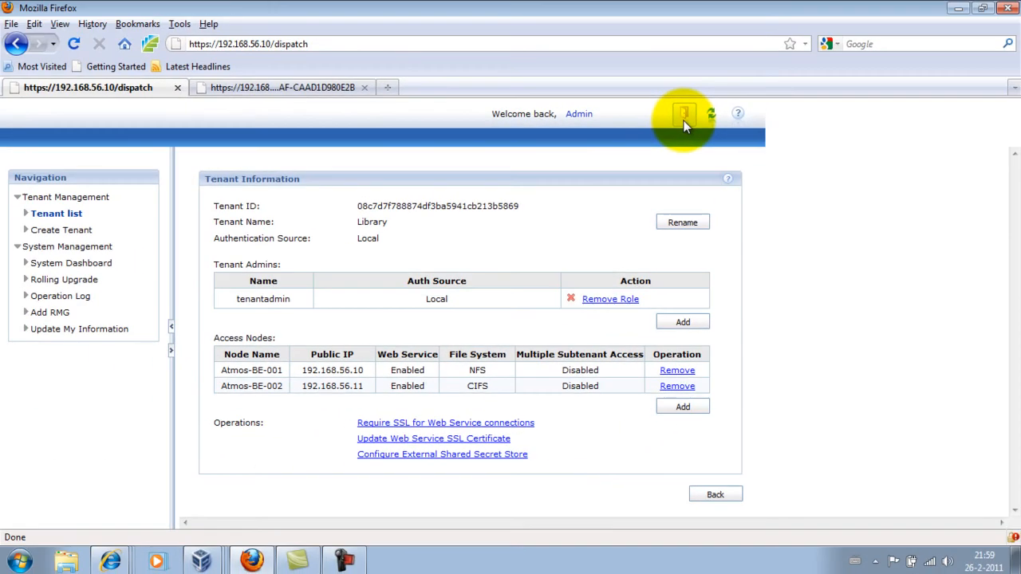
Step: Log out of the console and choose the TenantAdmin/SubtenantAdmin login
left_click(684, 119)
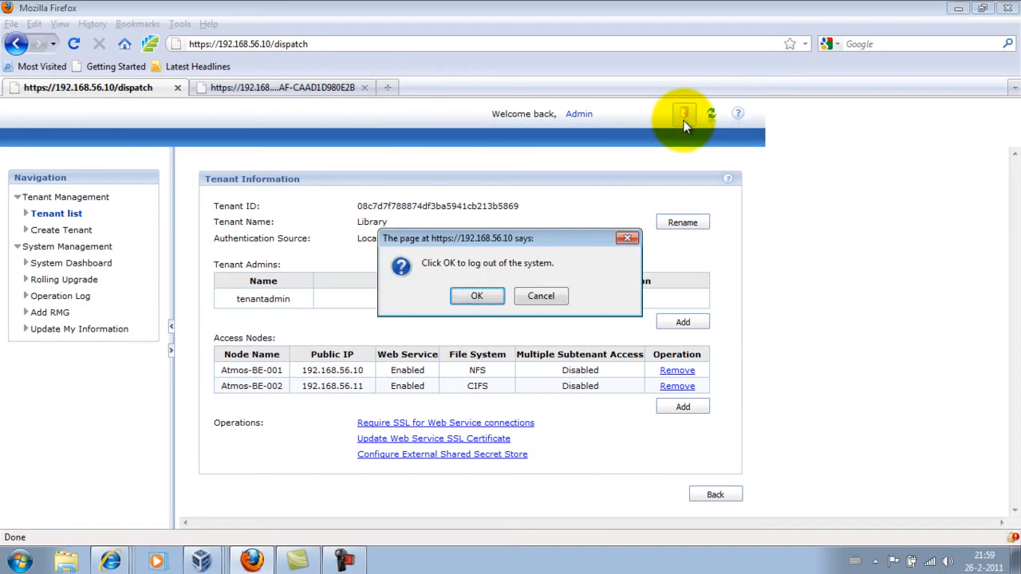
left_click(483, 295)
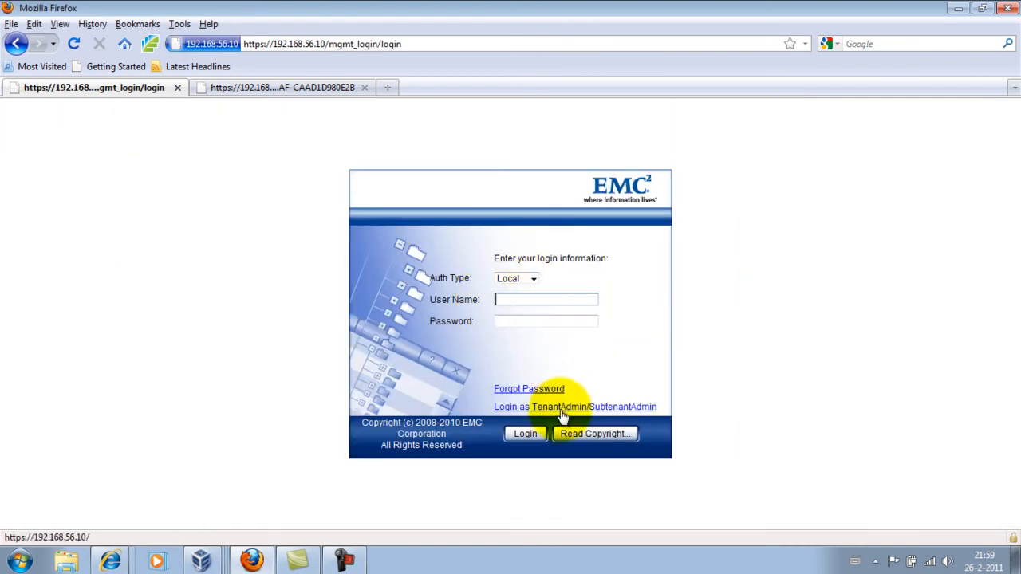
left_click(557, 409)
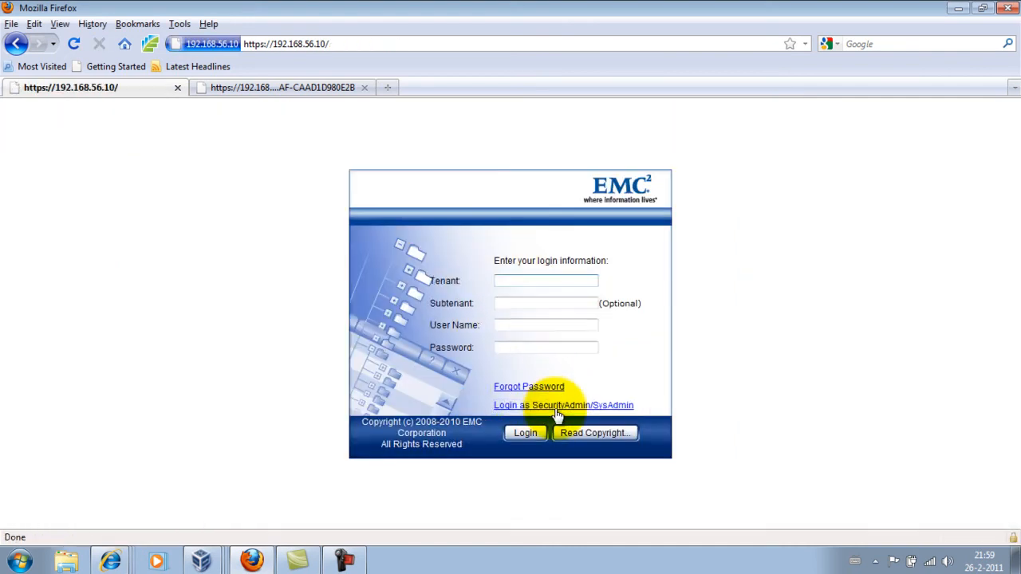
Step: Sign in to tenant Library as tenantadmin using the saved credentials
left_click(508, 282)
type("Library")
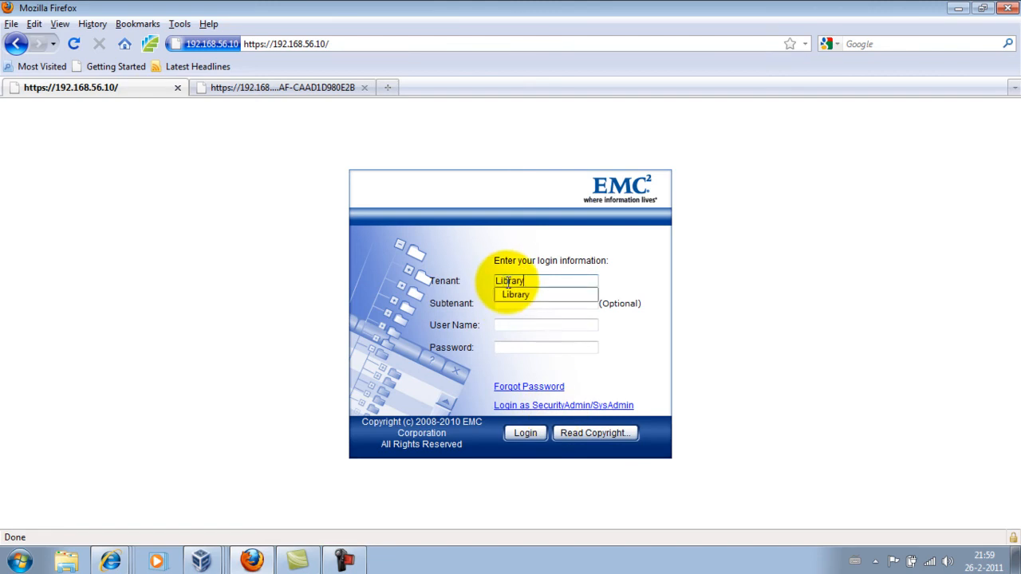
left_click(509, 325)
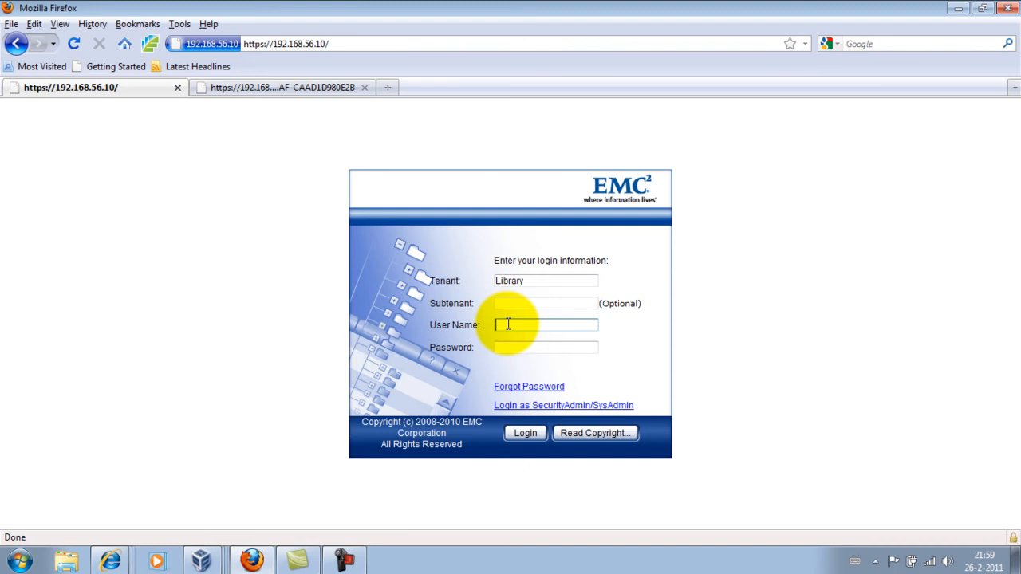
type("tenantadmin")
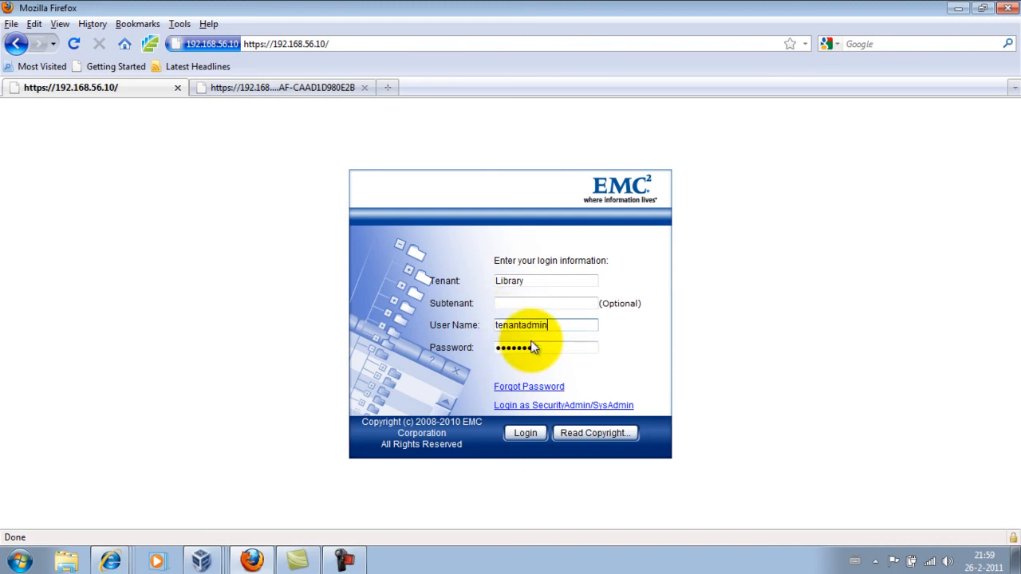
left_click(533, 341)
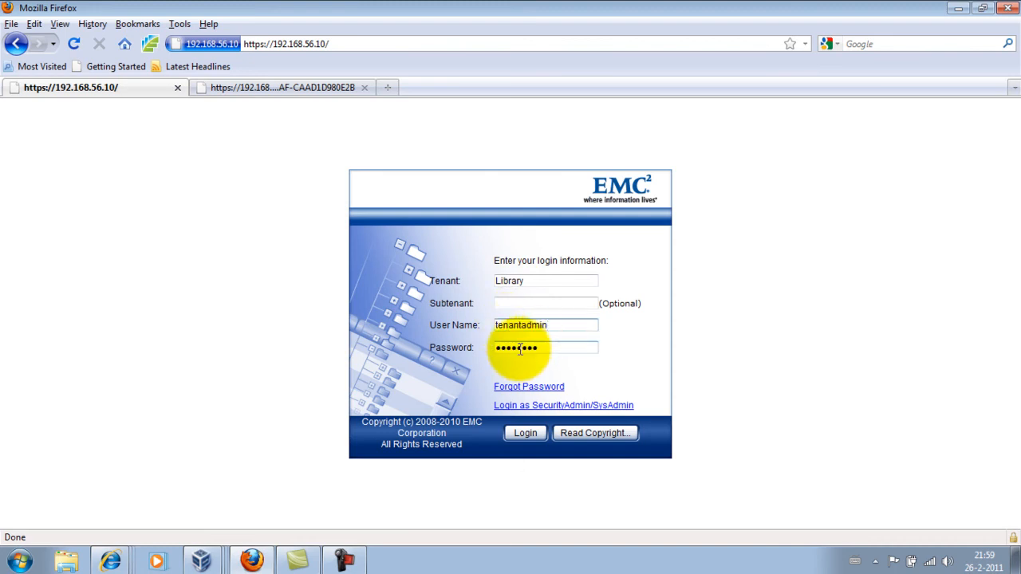
left_click(525, 433)
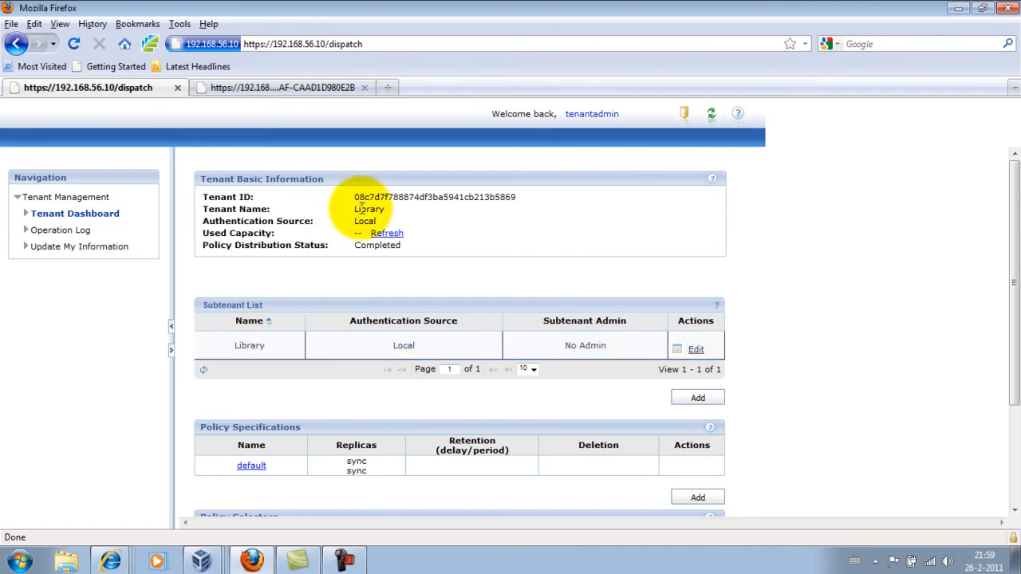
Step: Review the Library dashboard's tenant ID, default policy specification and tenantadmin login log entry
left_click_drag(357, 197, 522, 197)
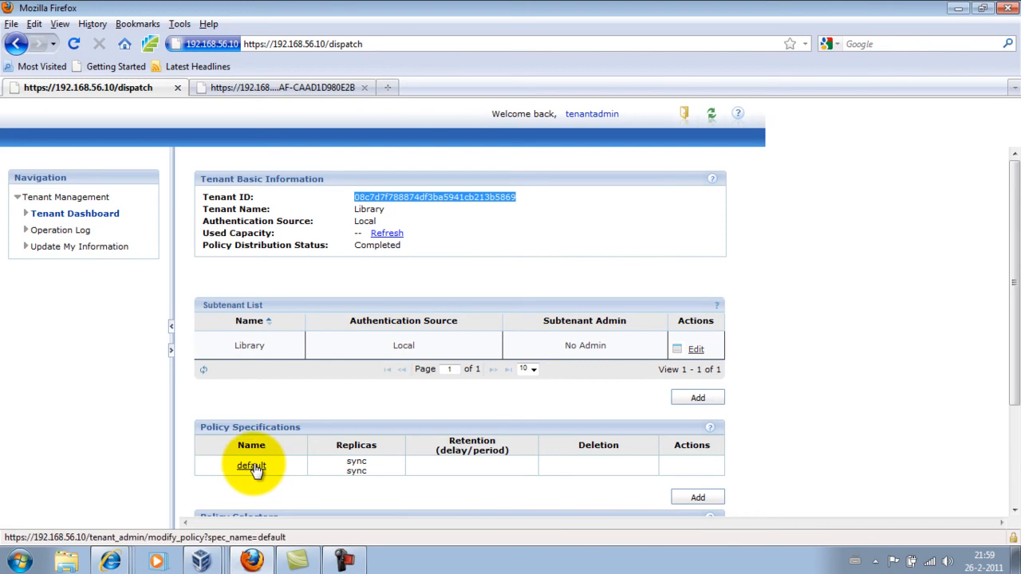
scroll(272, 415, "down", 2)
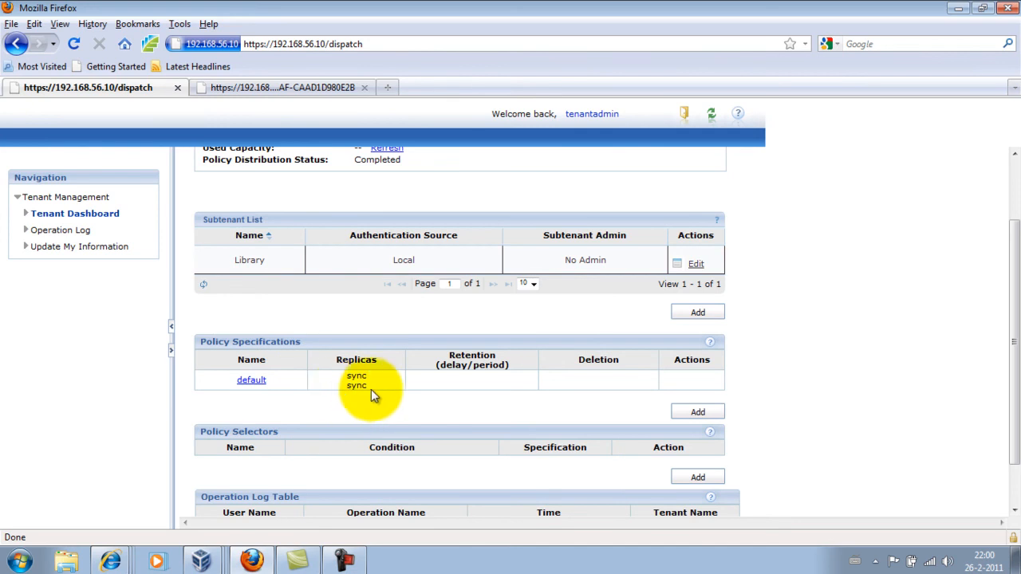
scroll(375, 411, "down", 1)
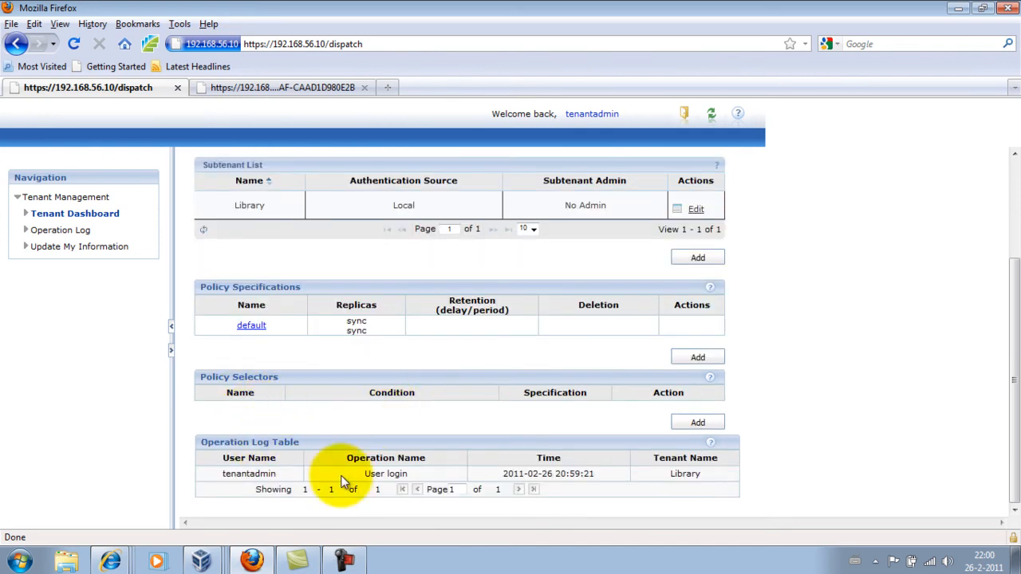
mouse_move(237, 476)
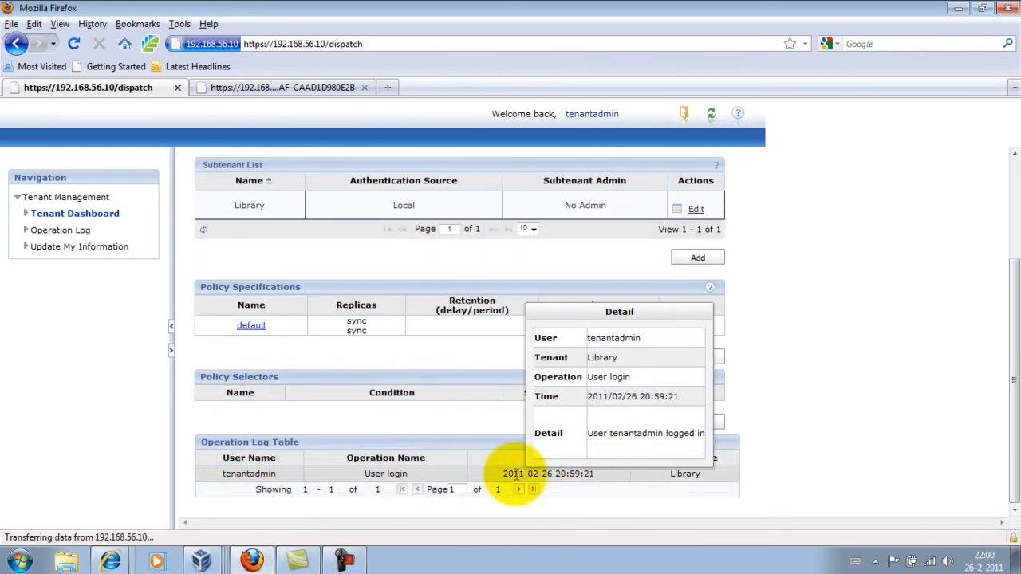
left_click_drag(201, 442, 721, 474)
left_click(723, 475)
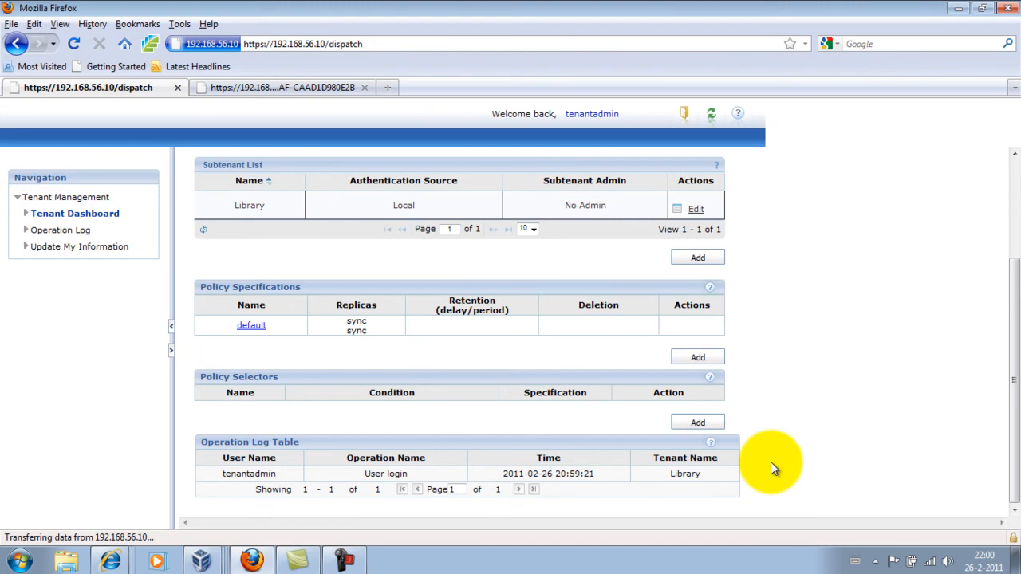
scroll(770, 462, "up", 3)
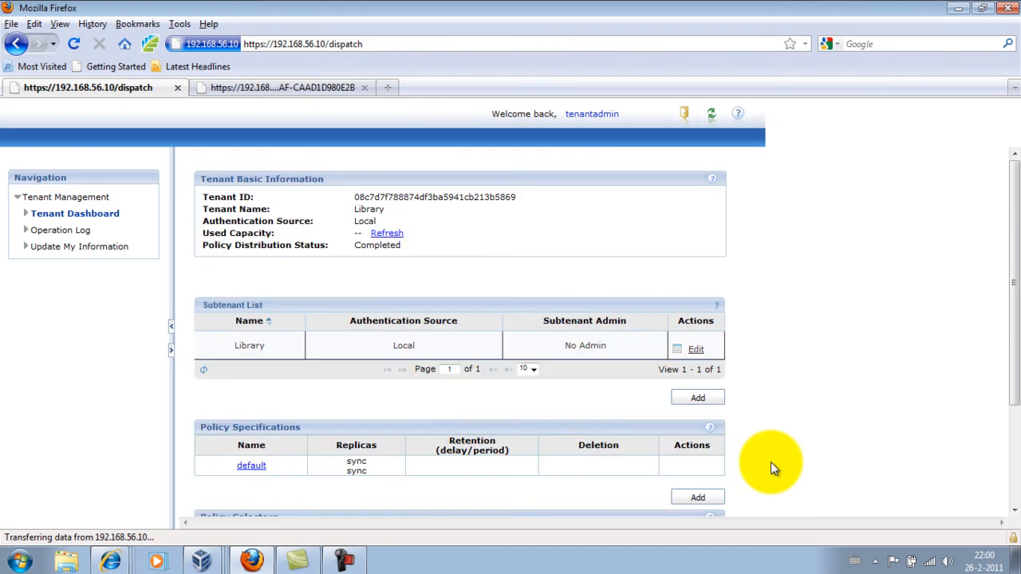
Step: Open the Library subtenant's information page and view its empty UID list and NFS and CIFS access nodes
left_click(696, 351)
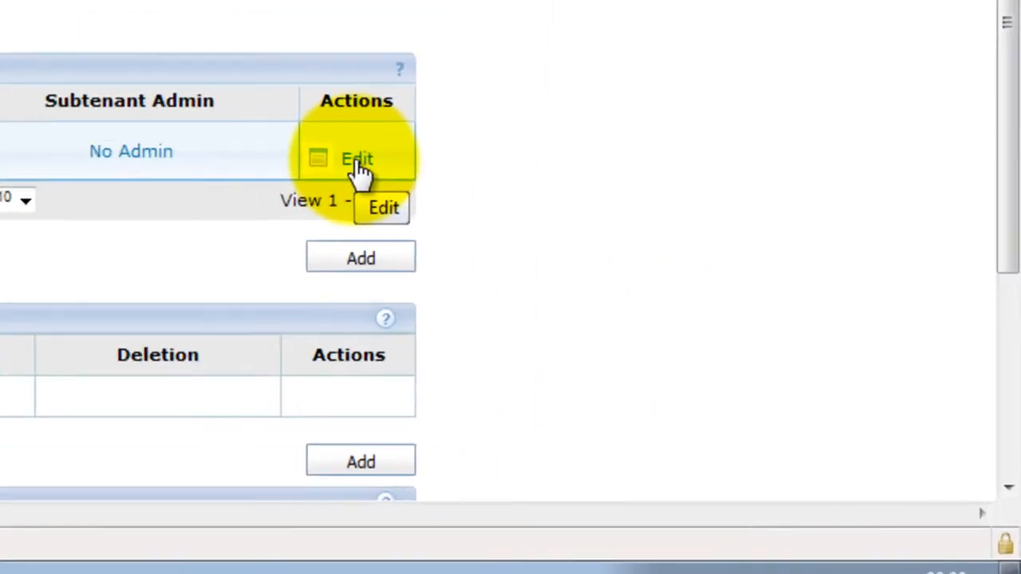
left_click(697, 353)
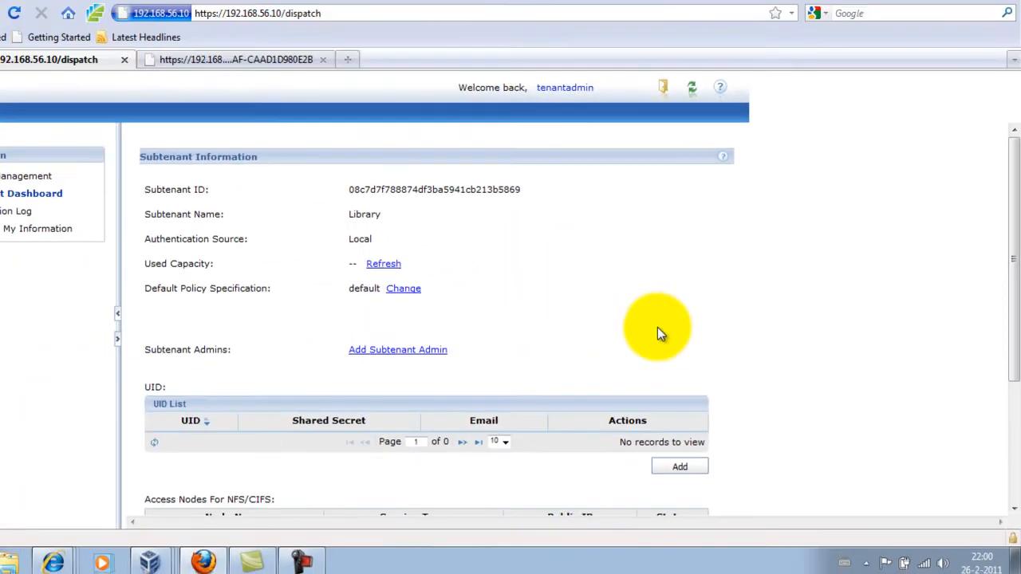
scroll(325, 142, "down", 2)
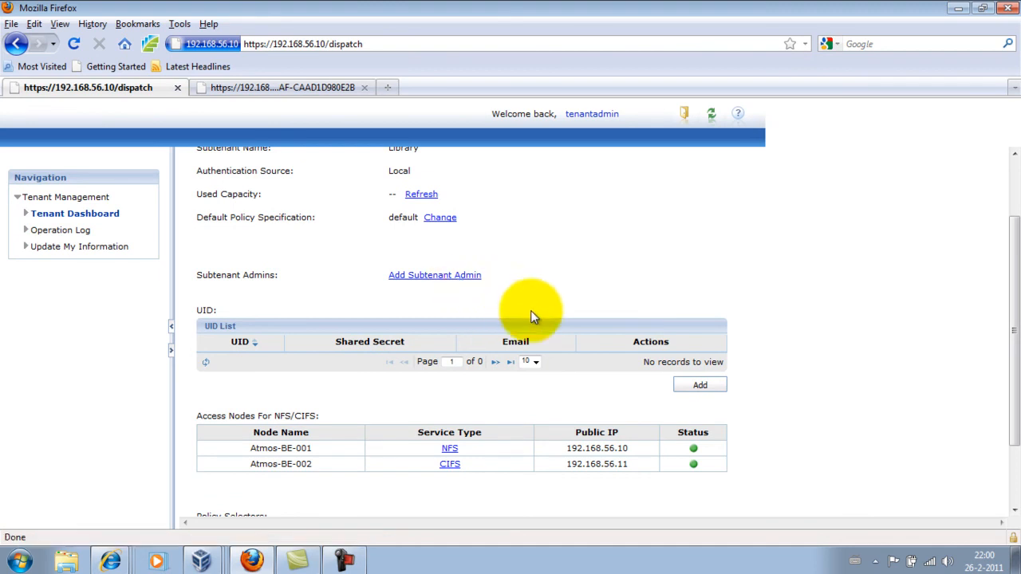
Step: Create the first user's UID under the Library subtenant and select its generated shared secret
left_click(697, 387)
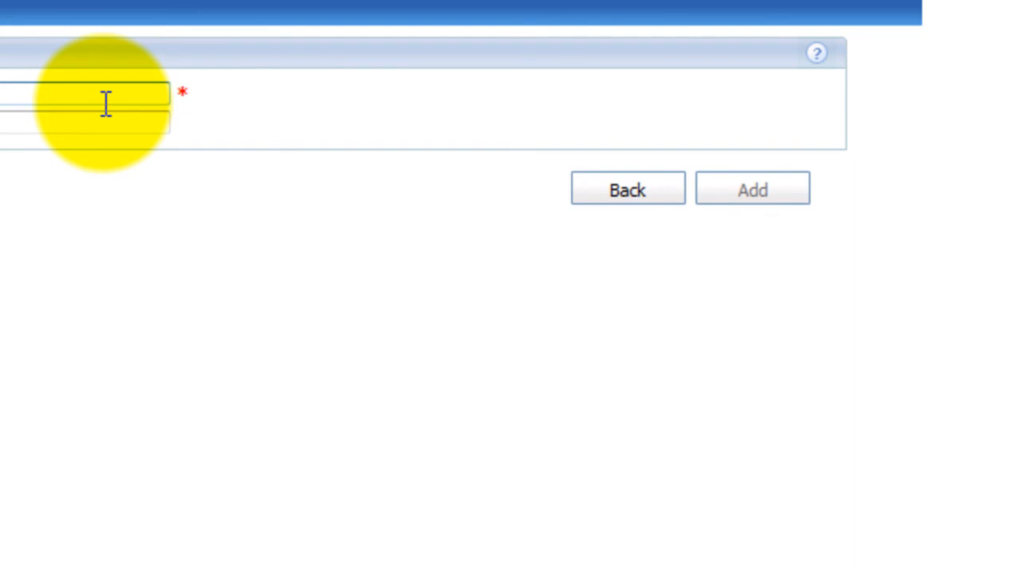
type("k")
type("ten")
key("Tab")
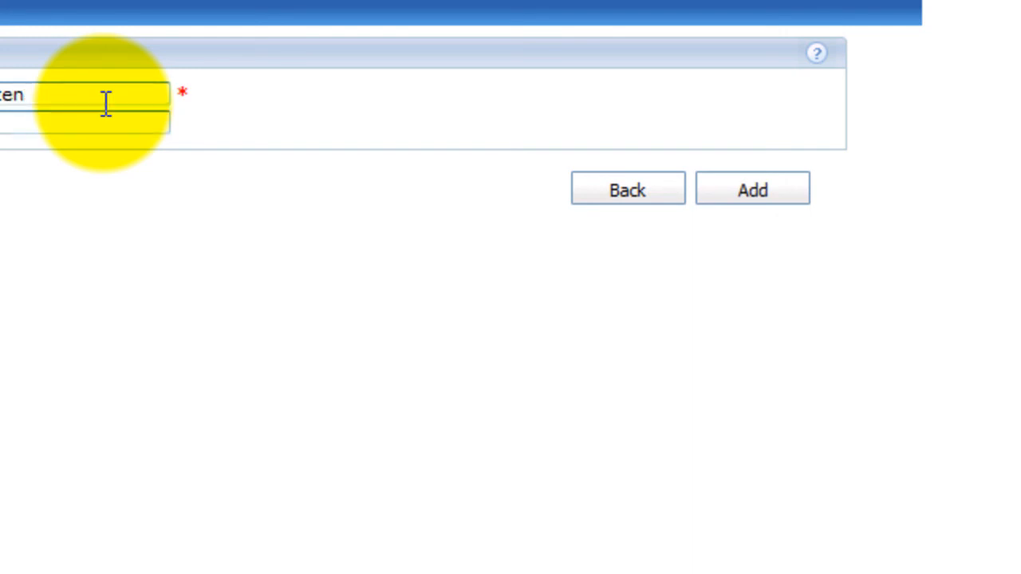
left_click(746, 194)
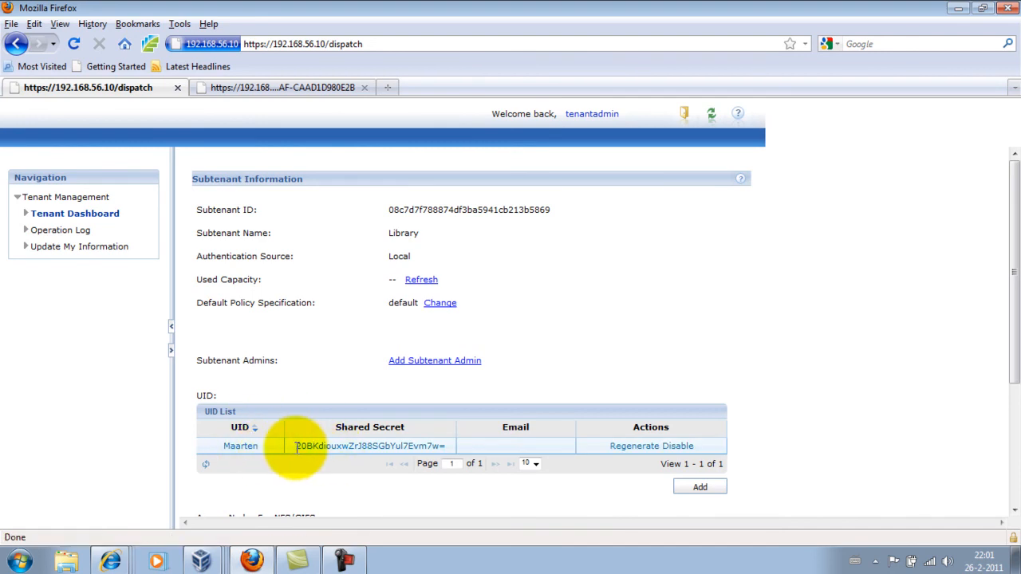
left_click_drag(297, 448, 445, 461)
left_click(448, 454)
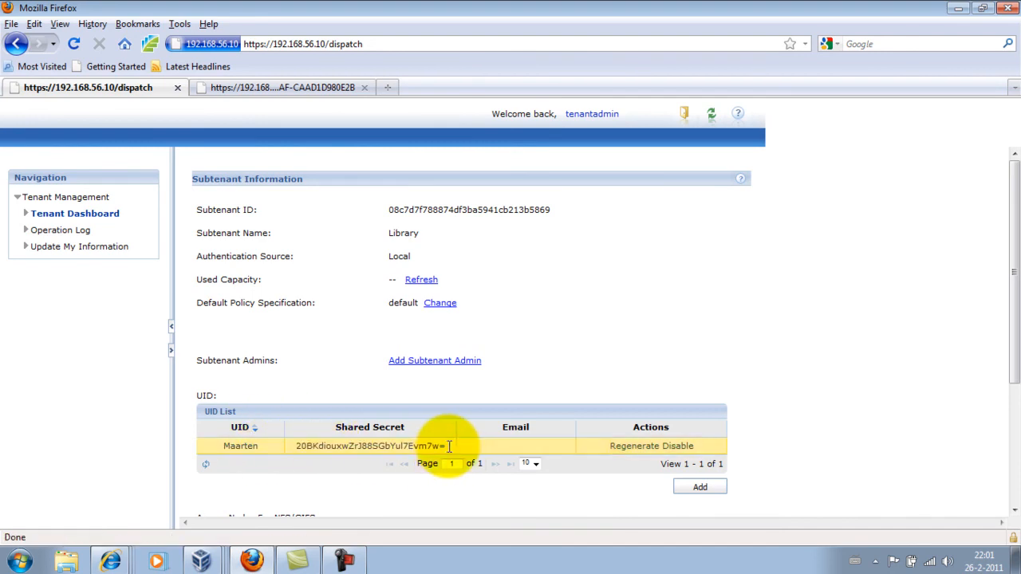
Step: Create the second user's UID under Library, fixing a typo in the name before submitting
left_click(700, 489)
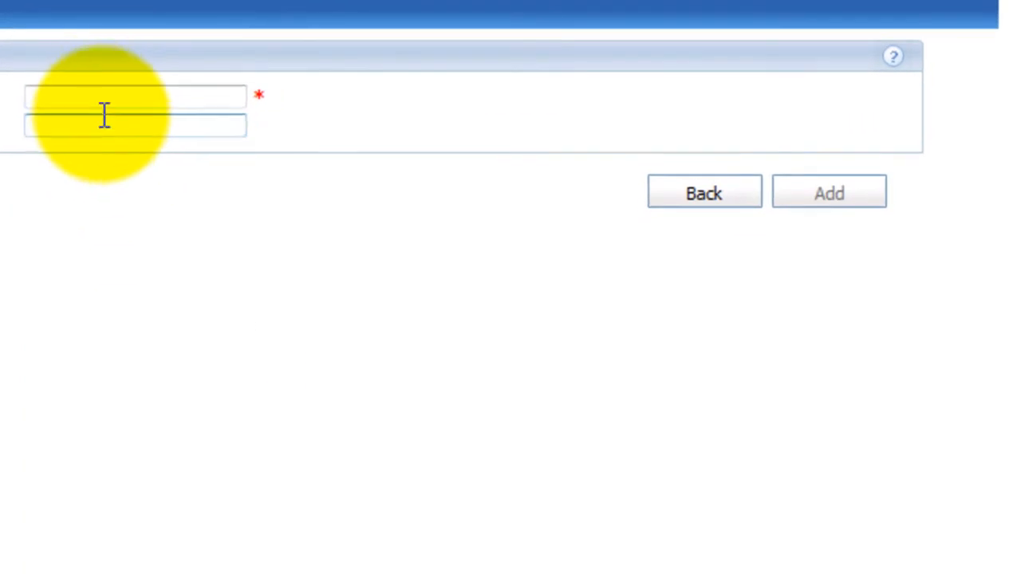
left_click(347, 180)
type("Weib")
key("BackSpace")
key("BackSpace")
key("BackSpace")
type("ieb")
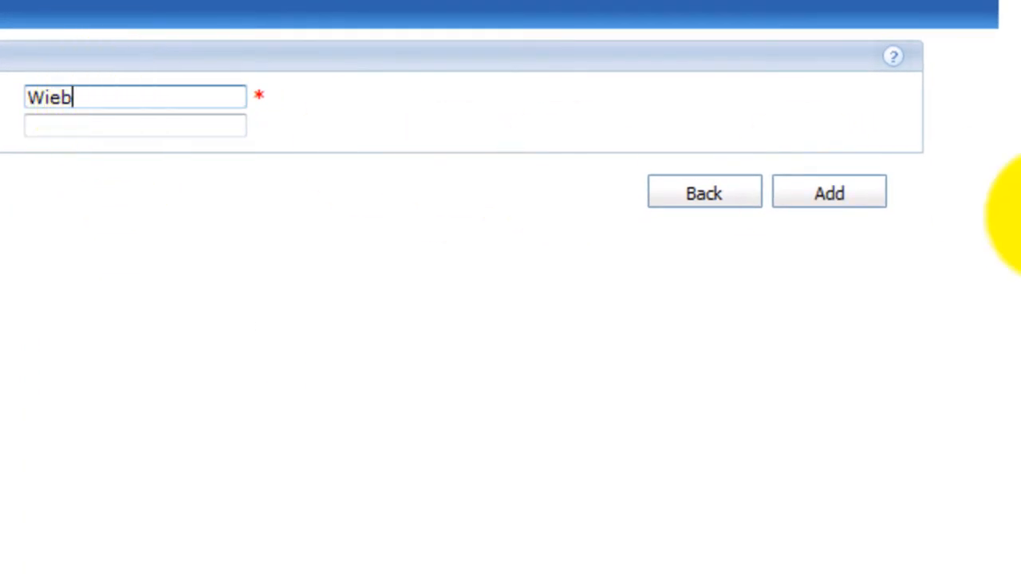
left_click(824, 195)
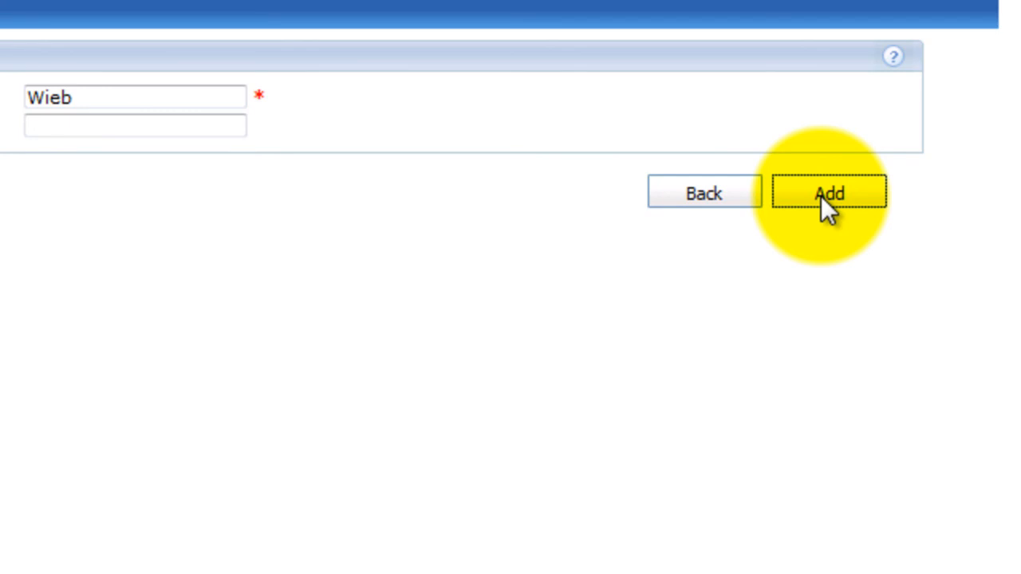
left_click(821, 196)
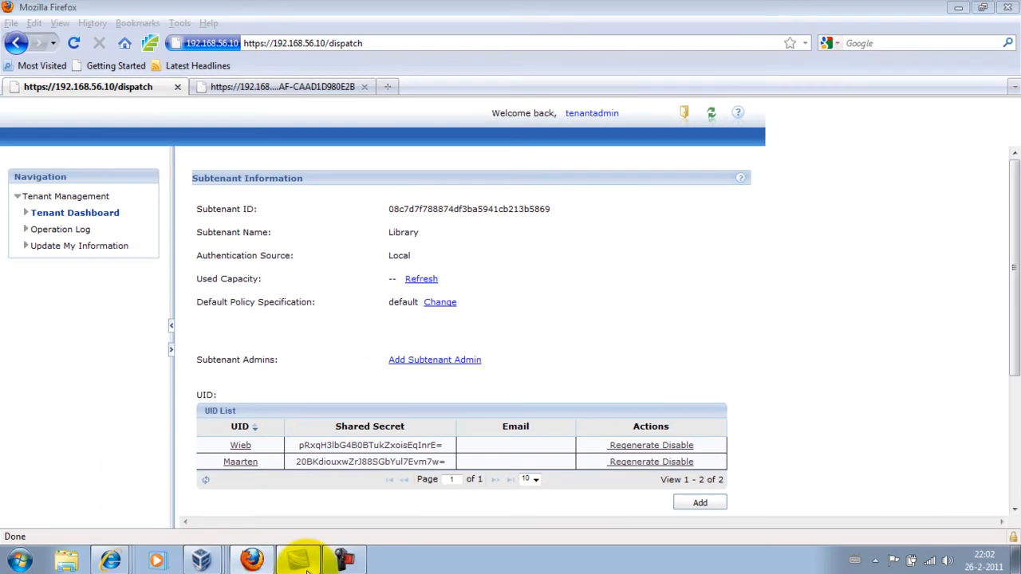
left_click(299, 560)
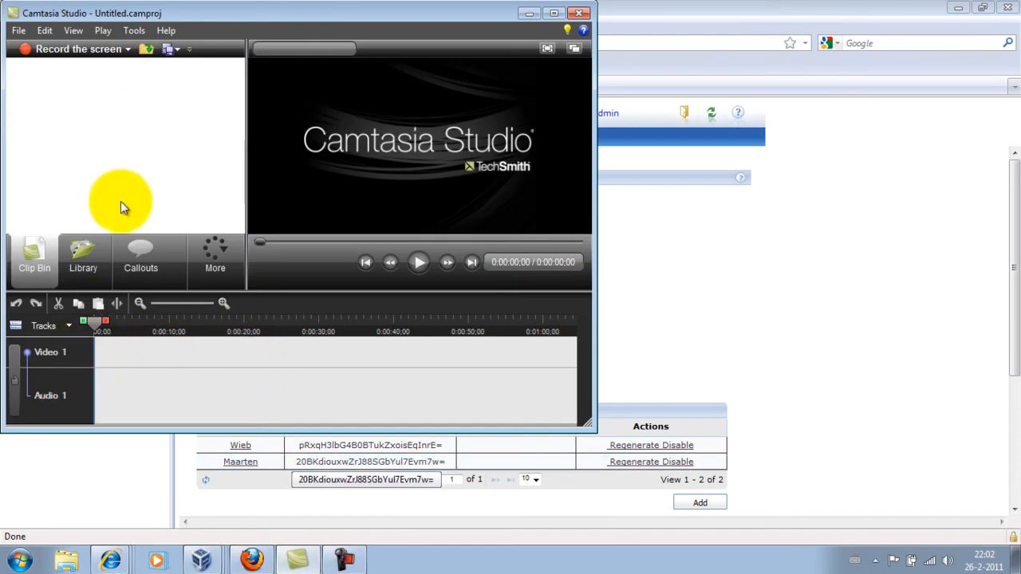
left_click(627, 308)
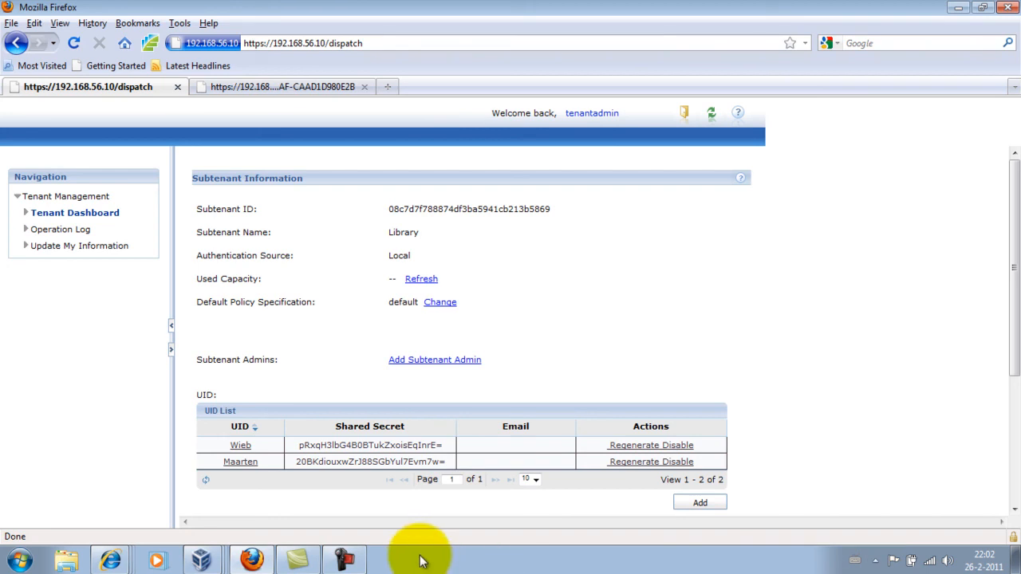
left_click(341, 561)
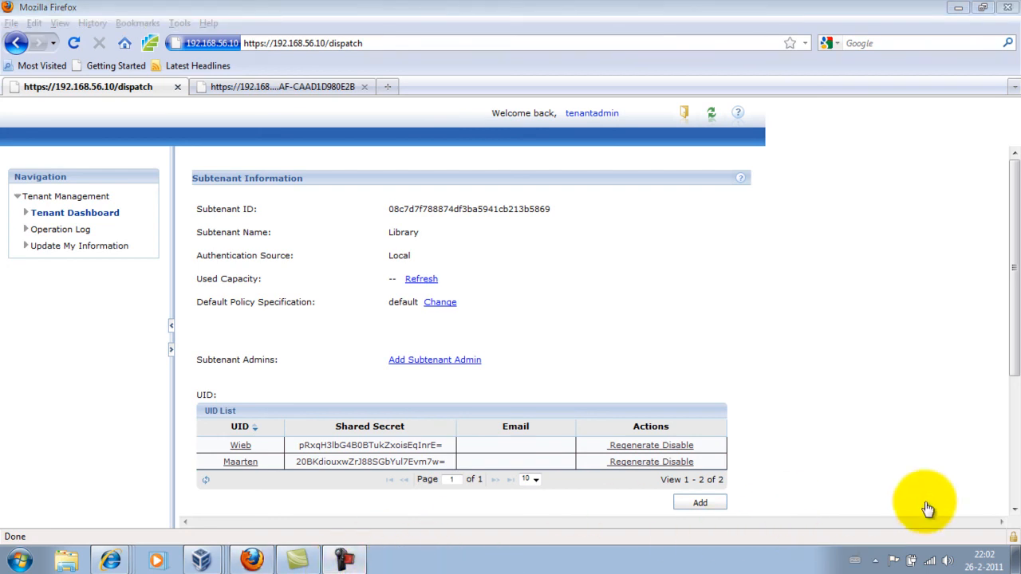